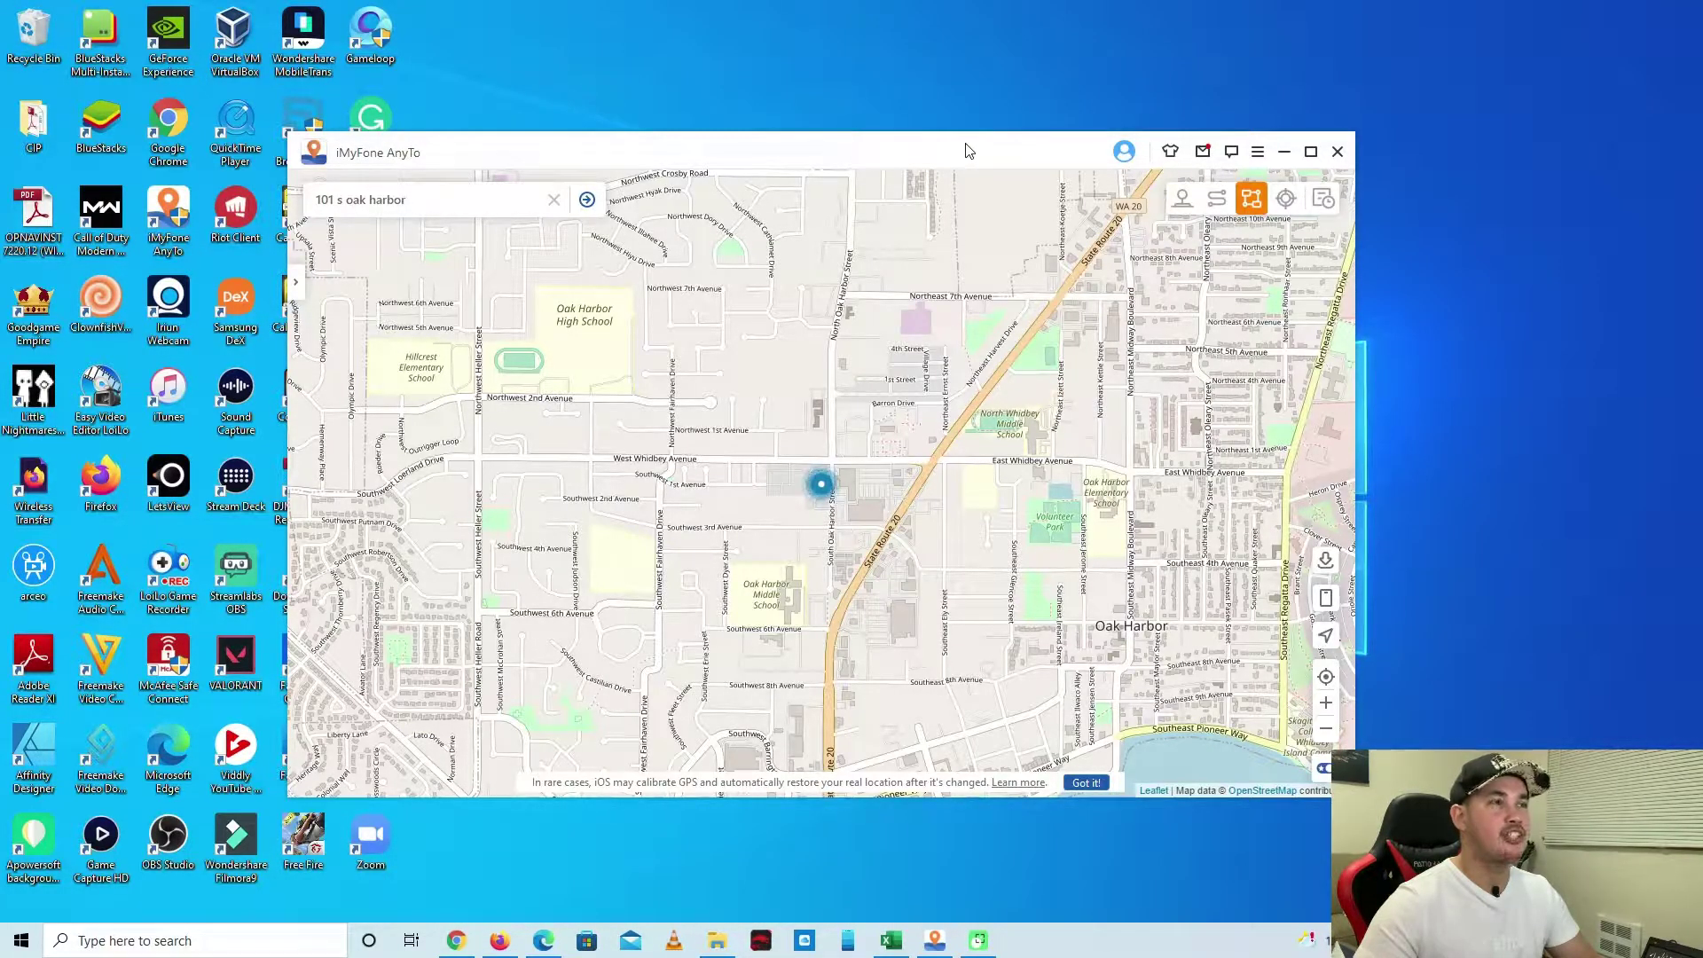
Maximize the AnyTo window and switch to joystick mode
left_click(1312, 153)
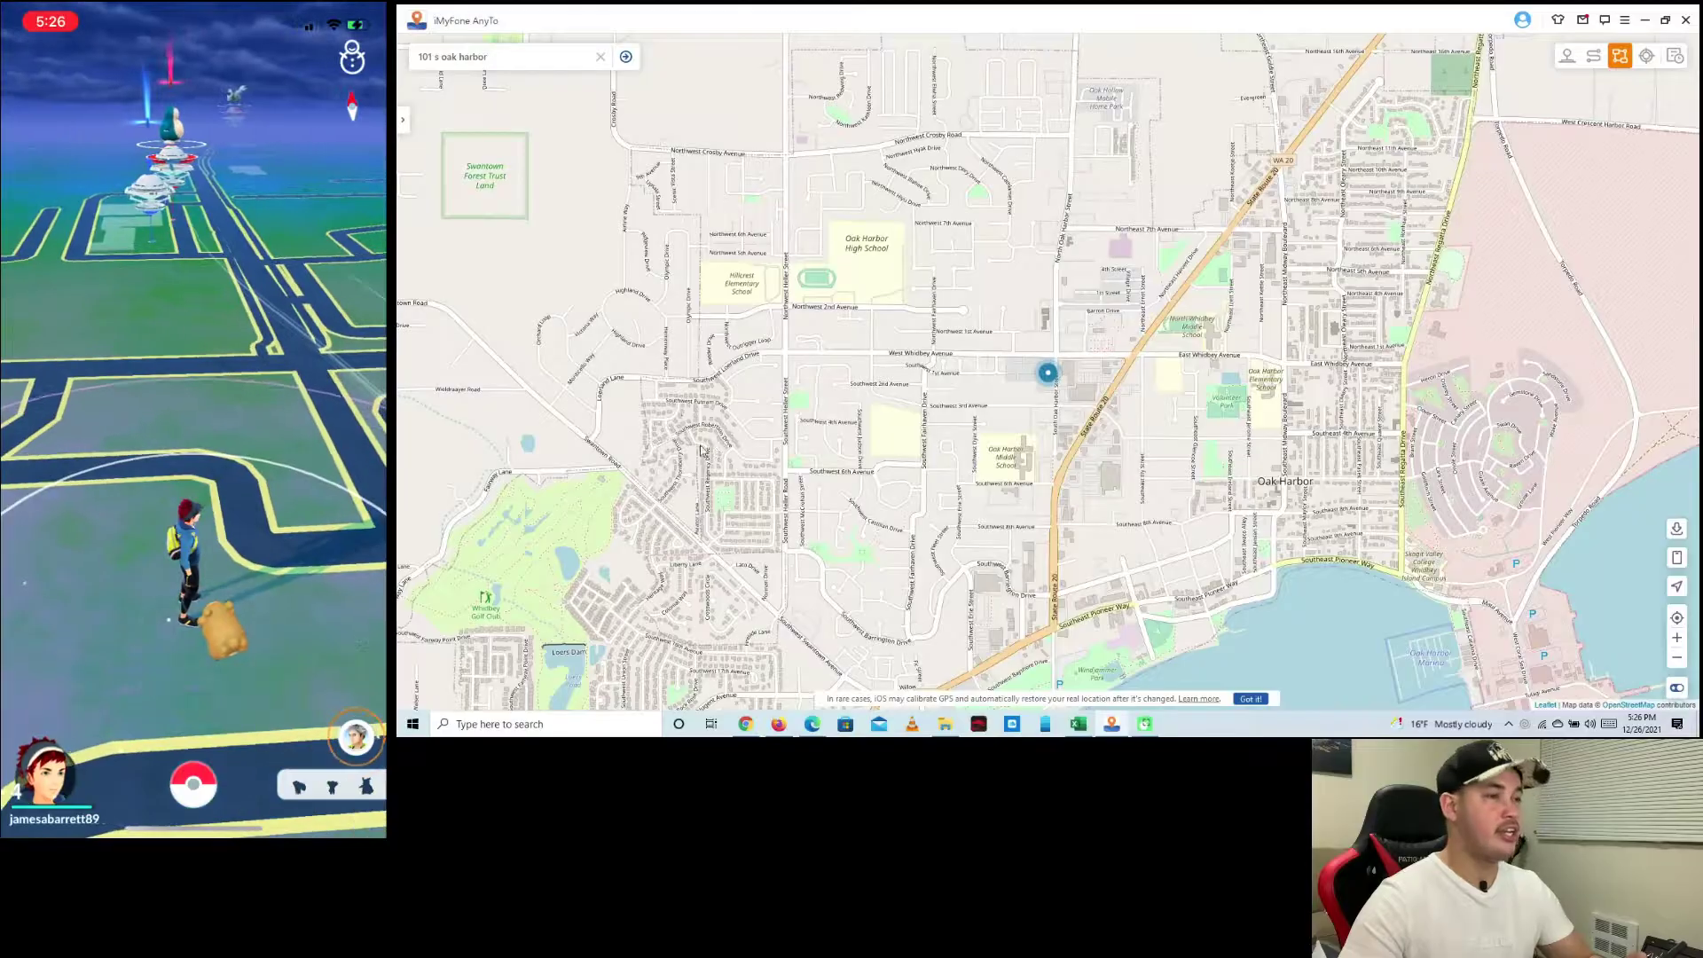
left_click(1567, 55)
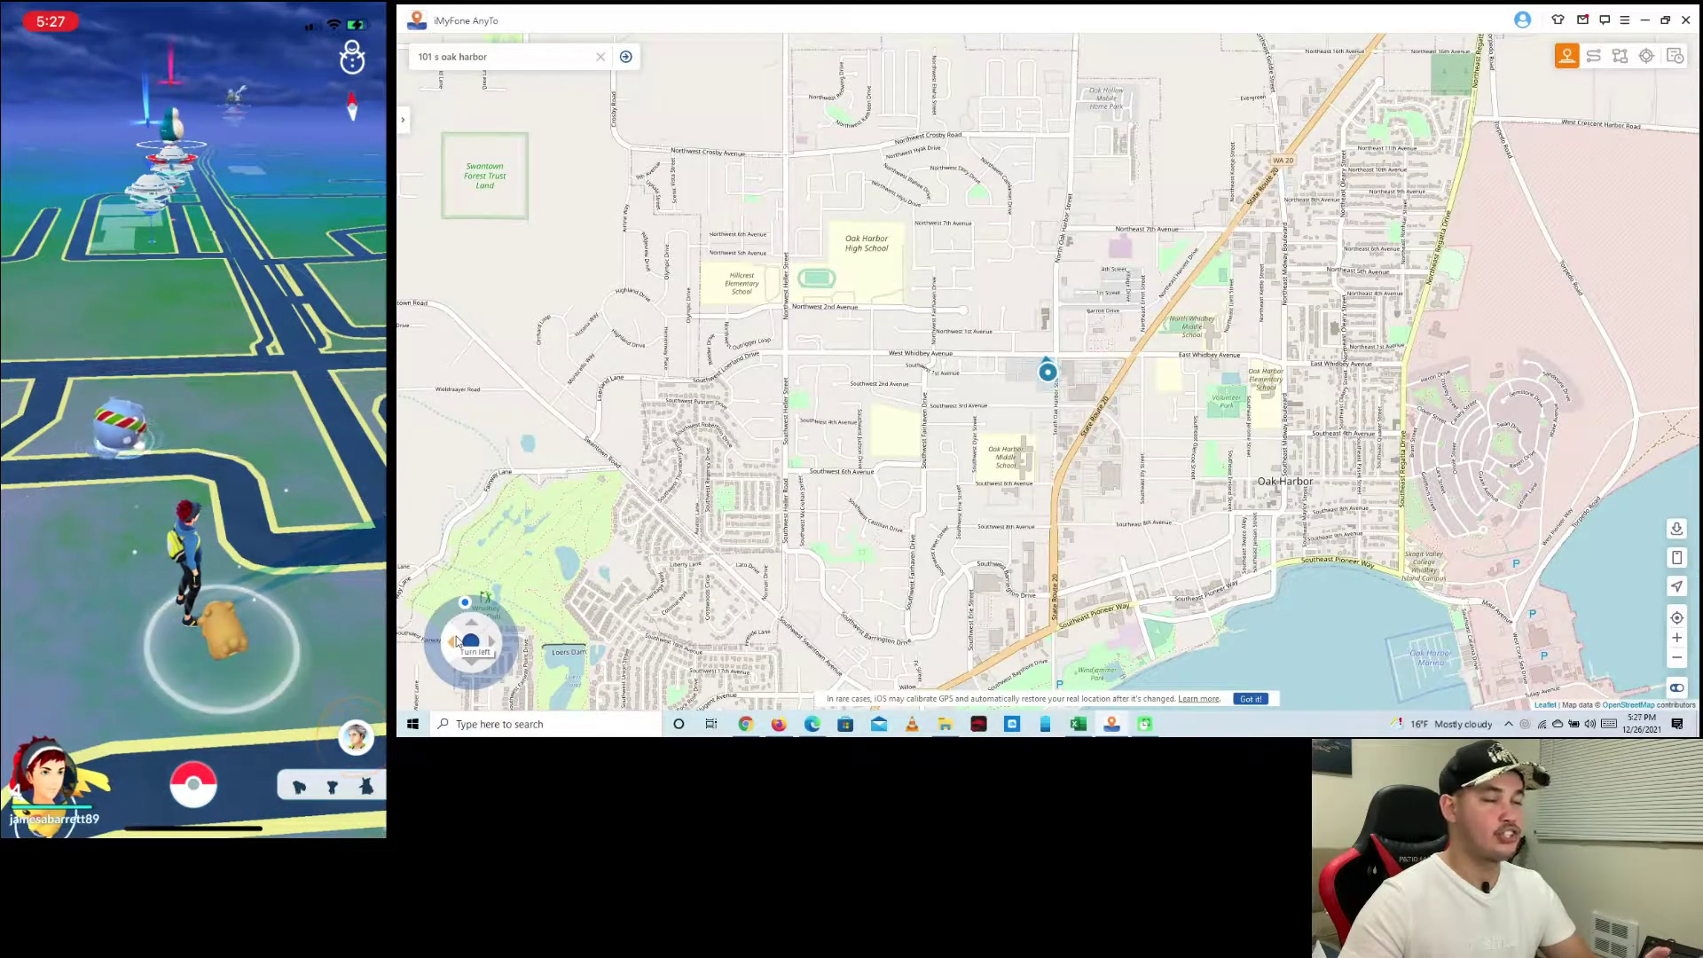
Turn the avatar's walking direction to the right with the joystick
left_click_drag(456, 631, 482, 633)
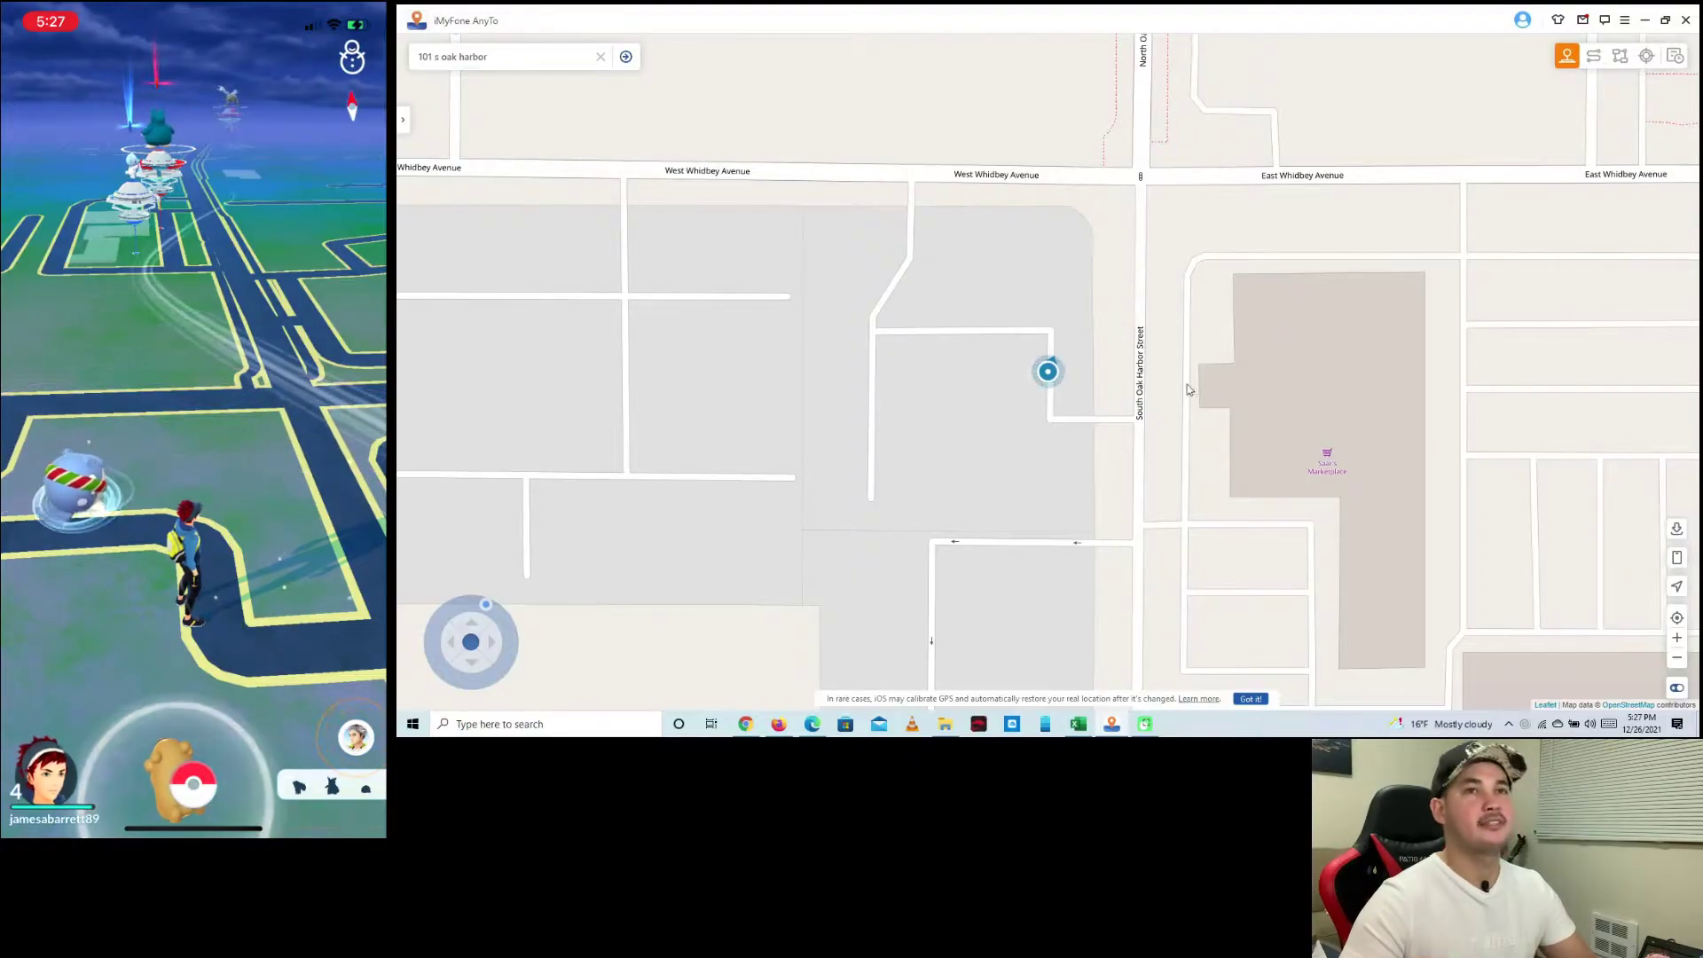
Switch to two-spot mode and set the street intersection as the route destination
left_click(1593, 56)
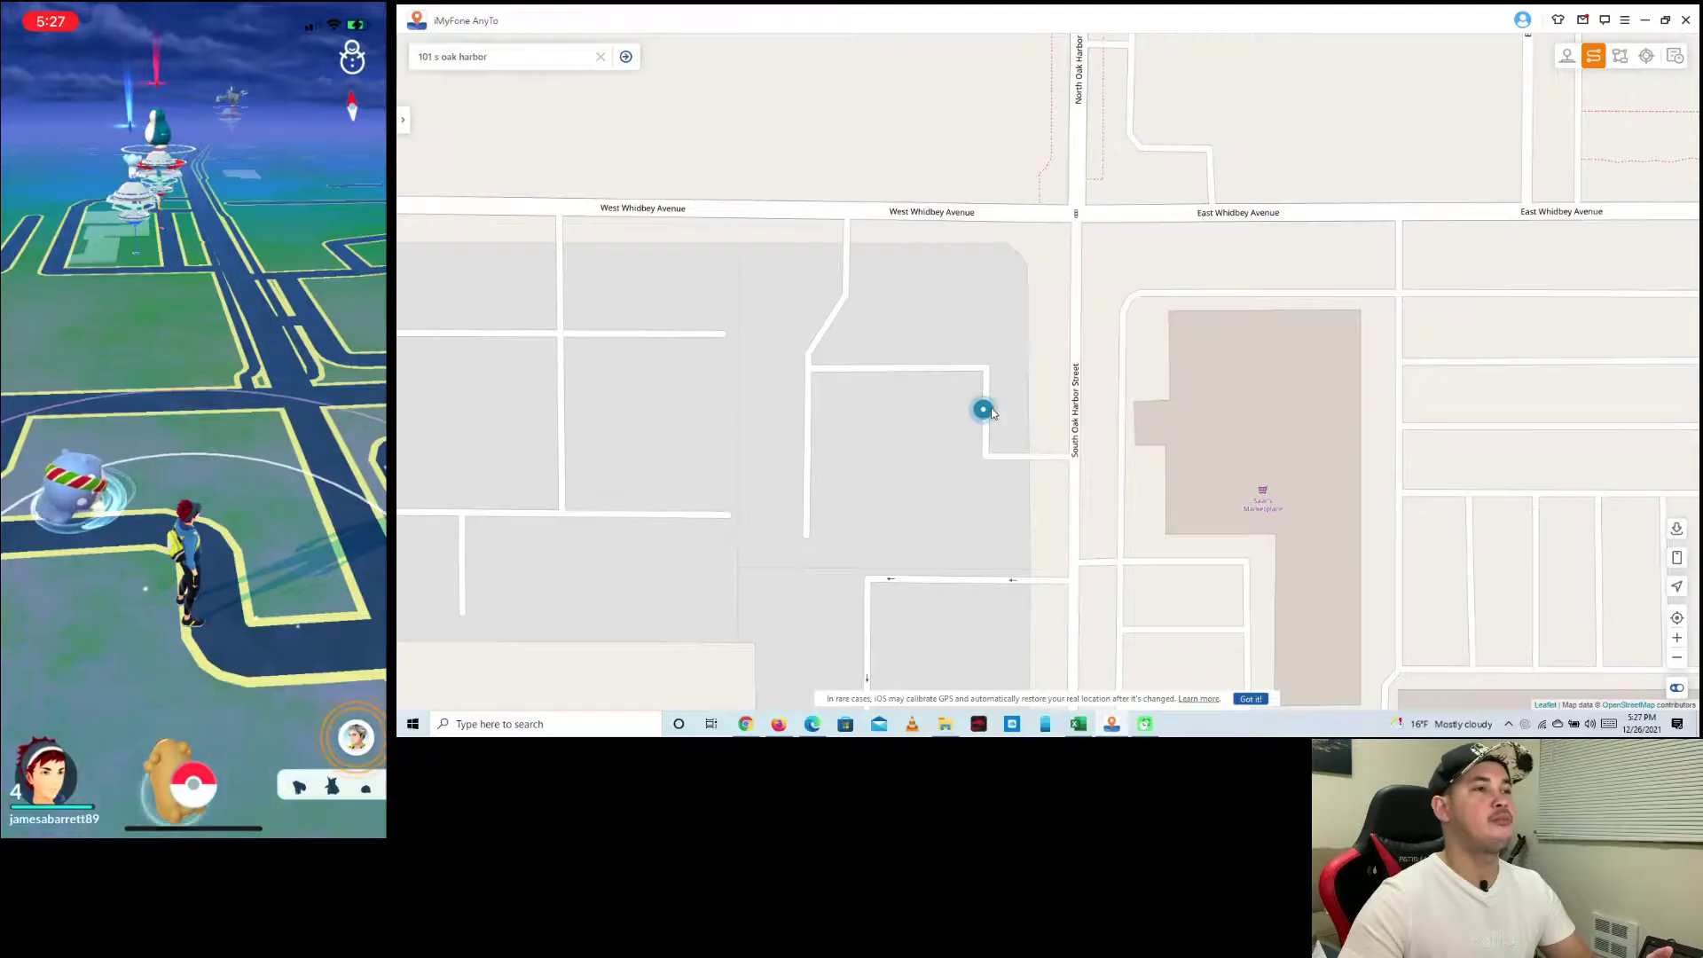
left_click(1077, 222)
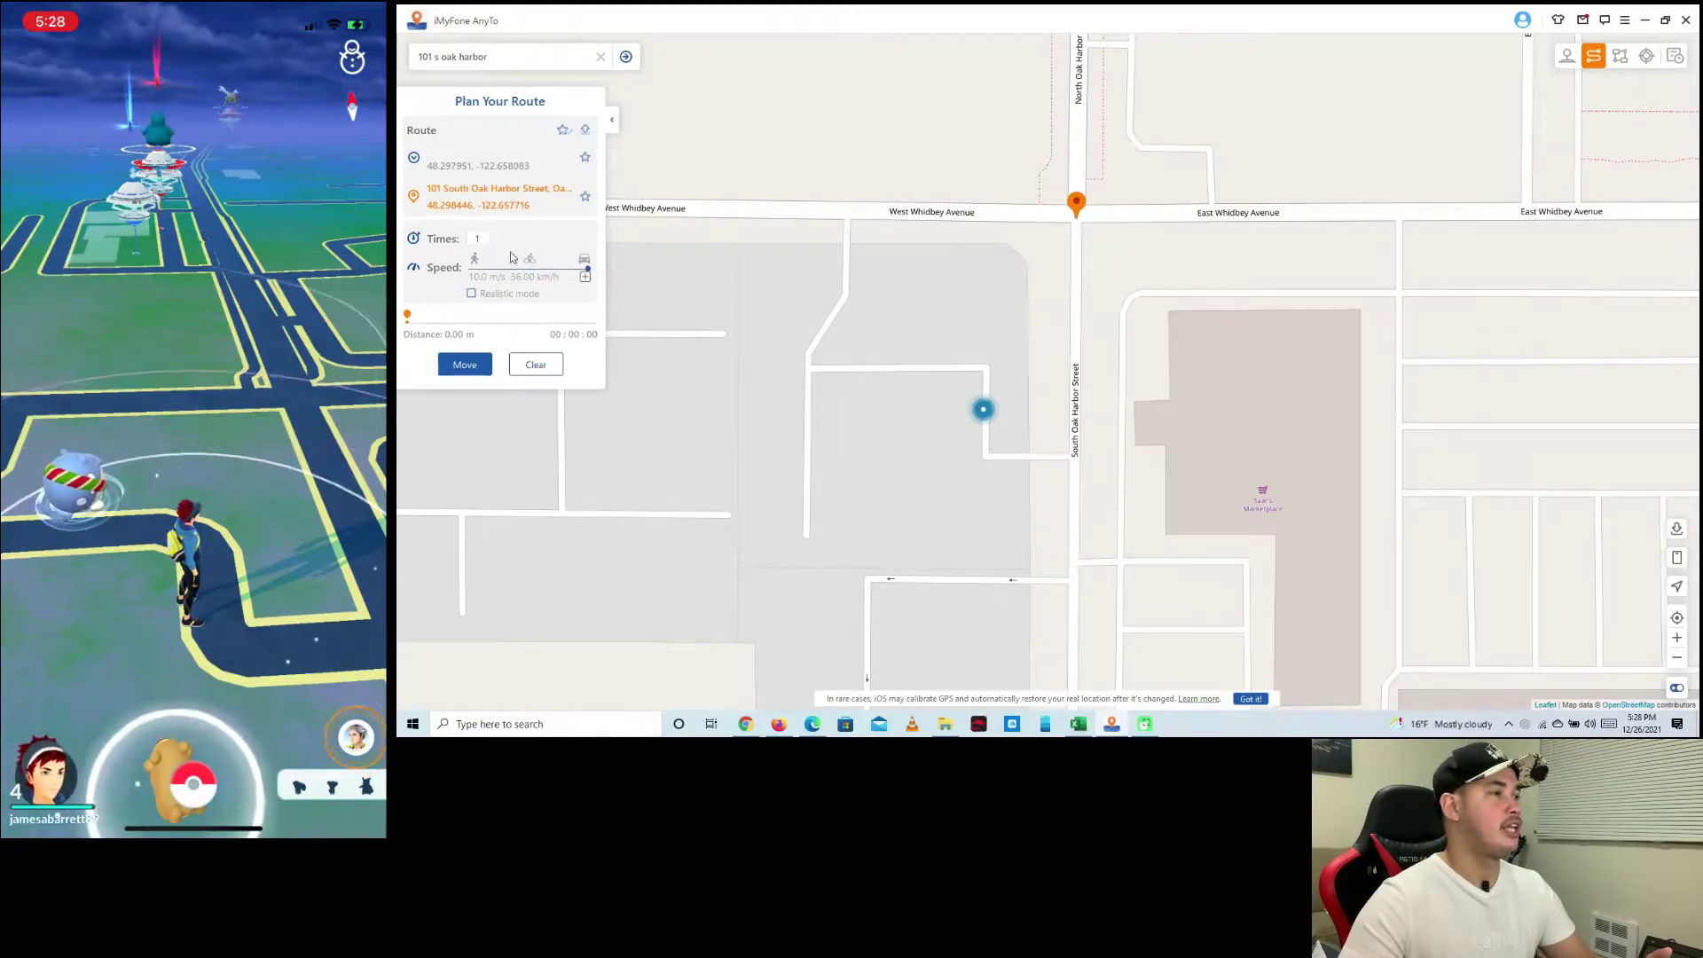
Set the route speed to 6.4 m/s and start moving along the 113.27 m route
left_click(568, 270)
left_click_drag(572, 275, 515, 272)
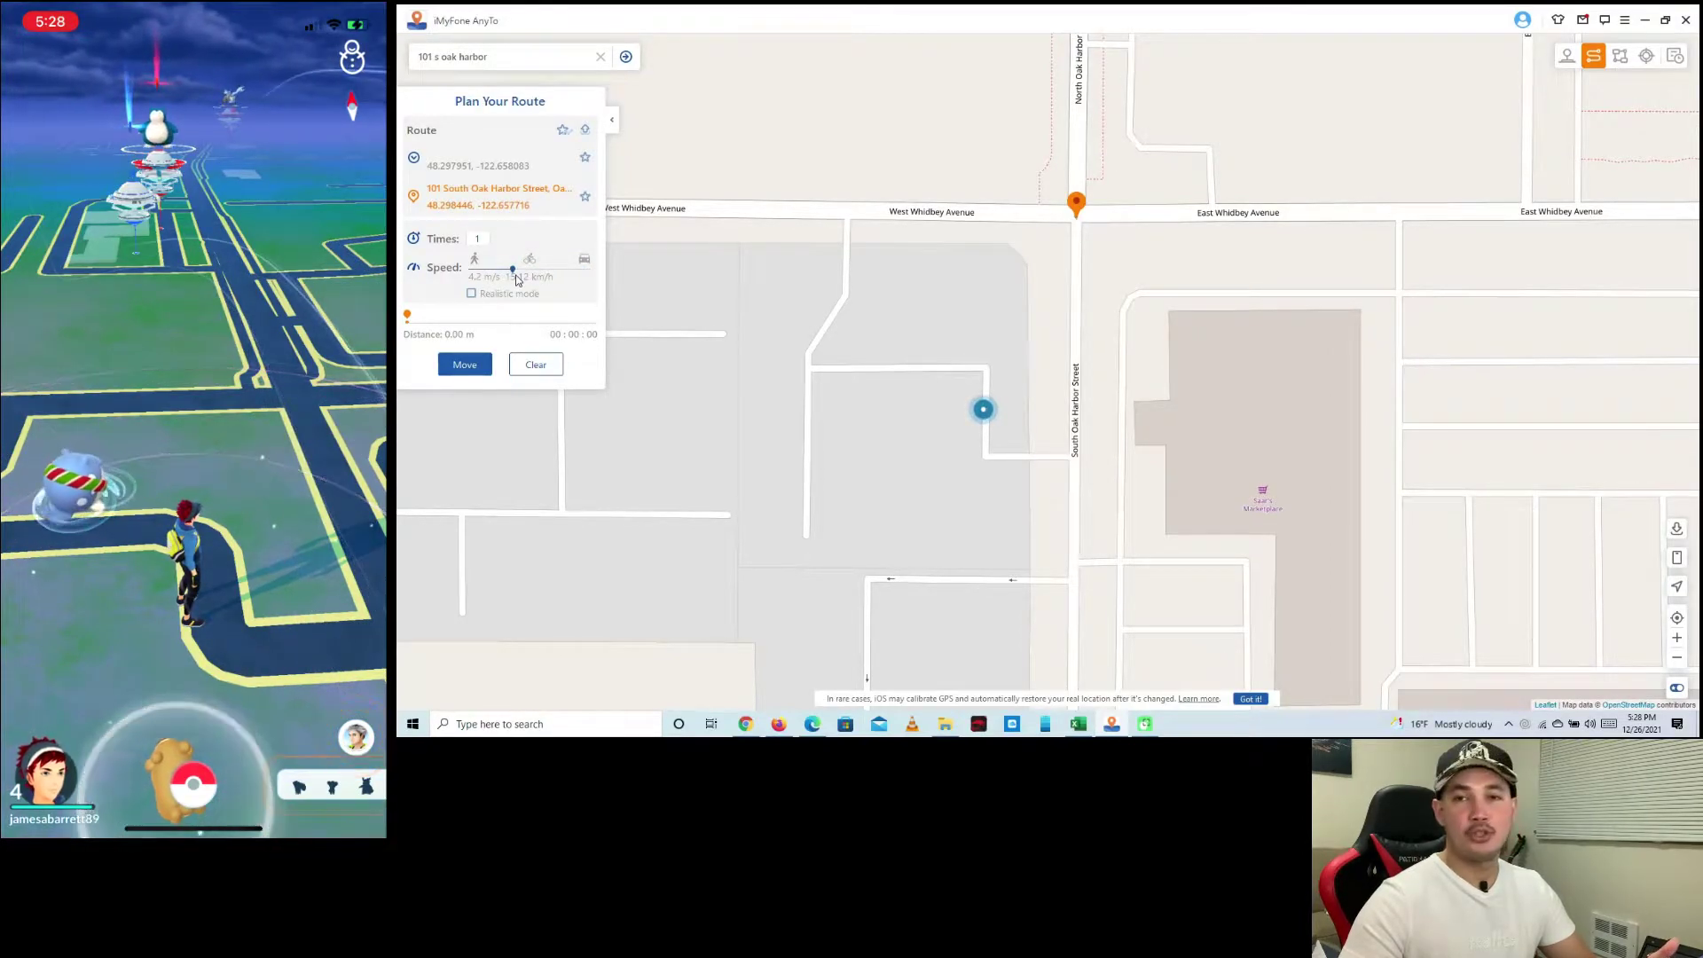
left_click_drag(518, 279, 541, 274)
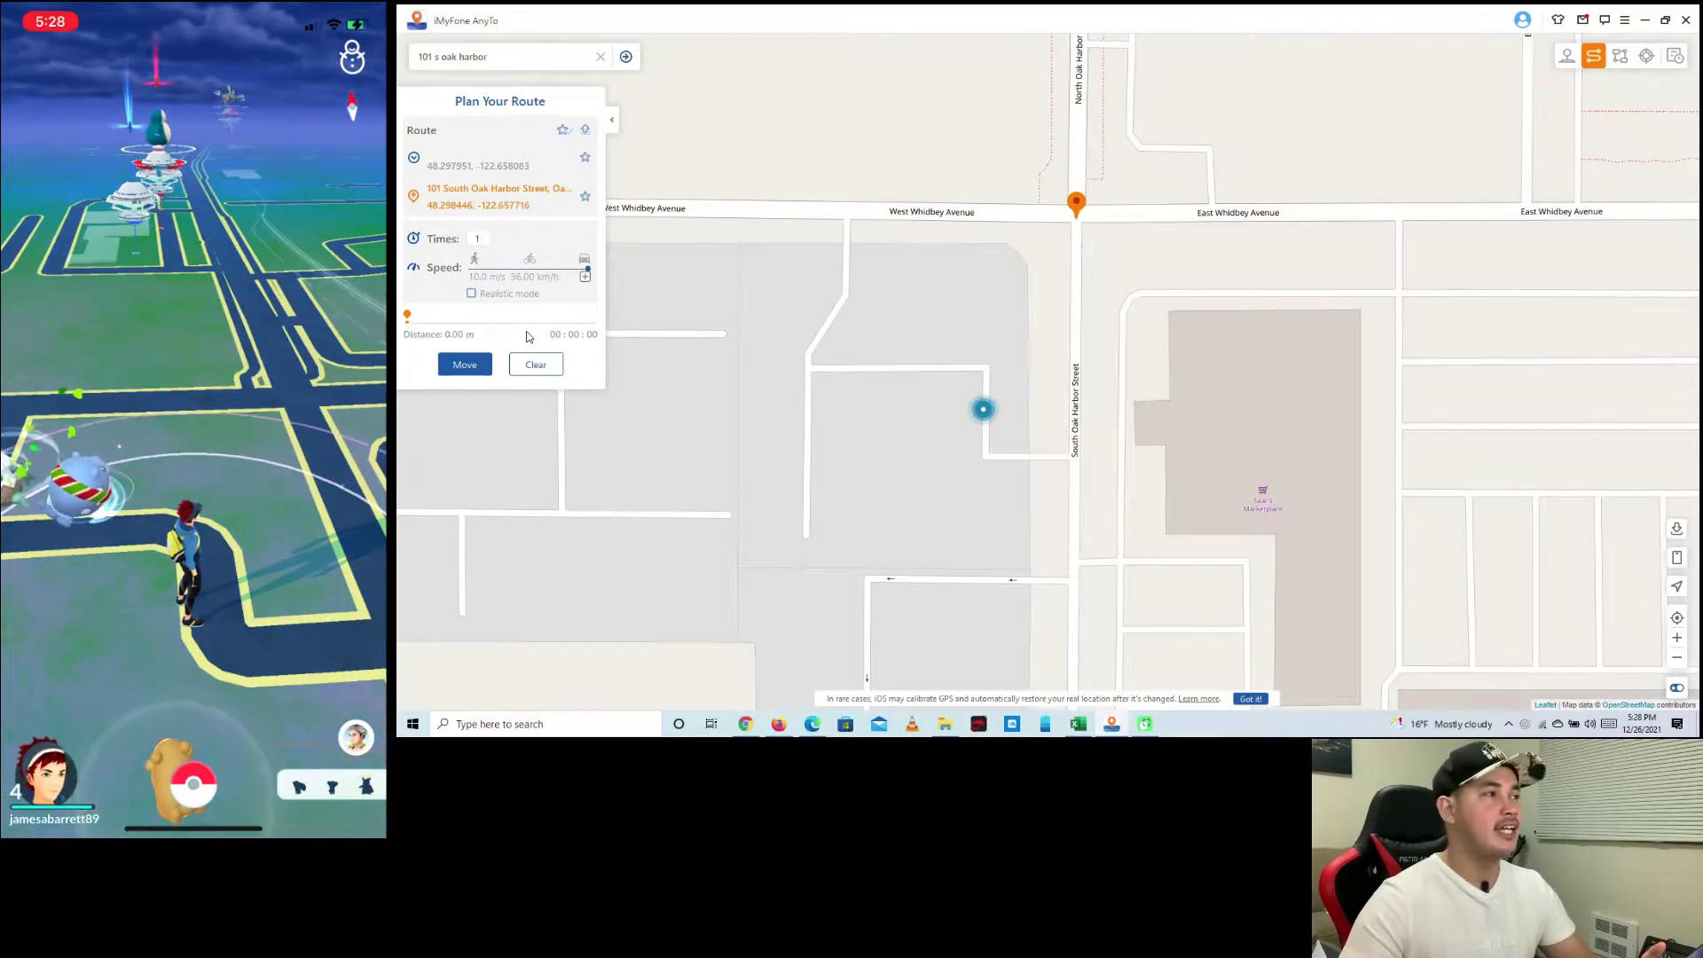
left_click(465, 365)
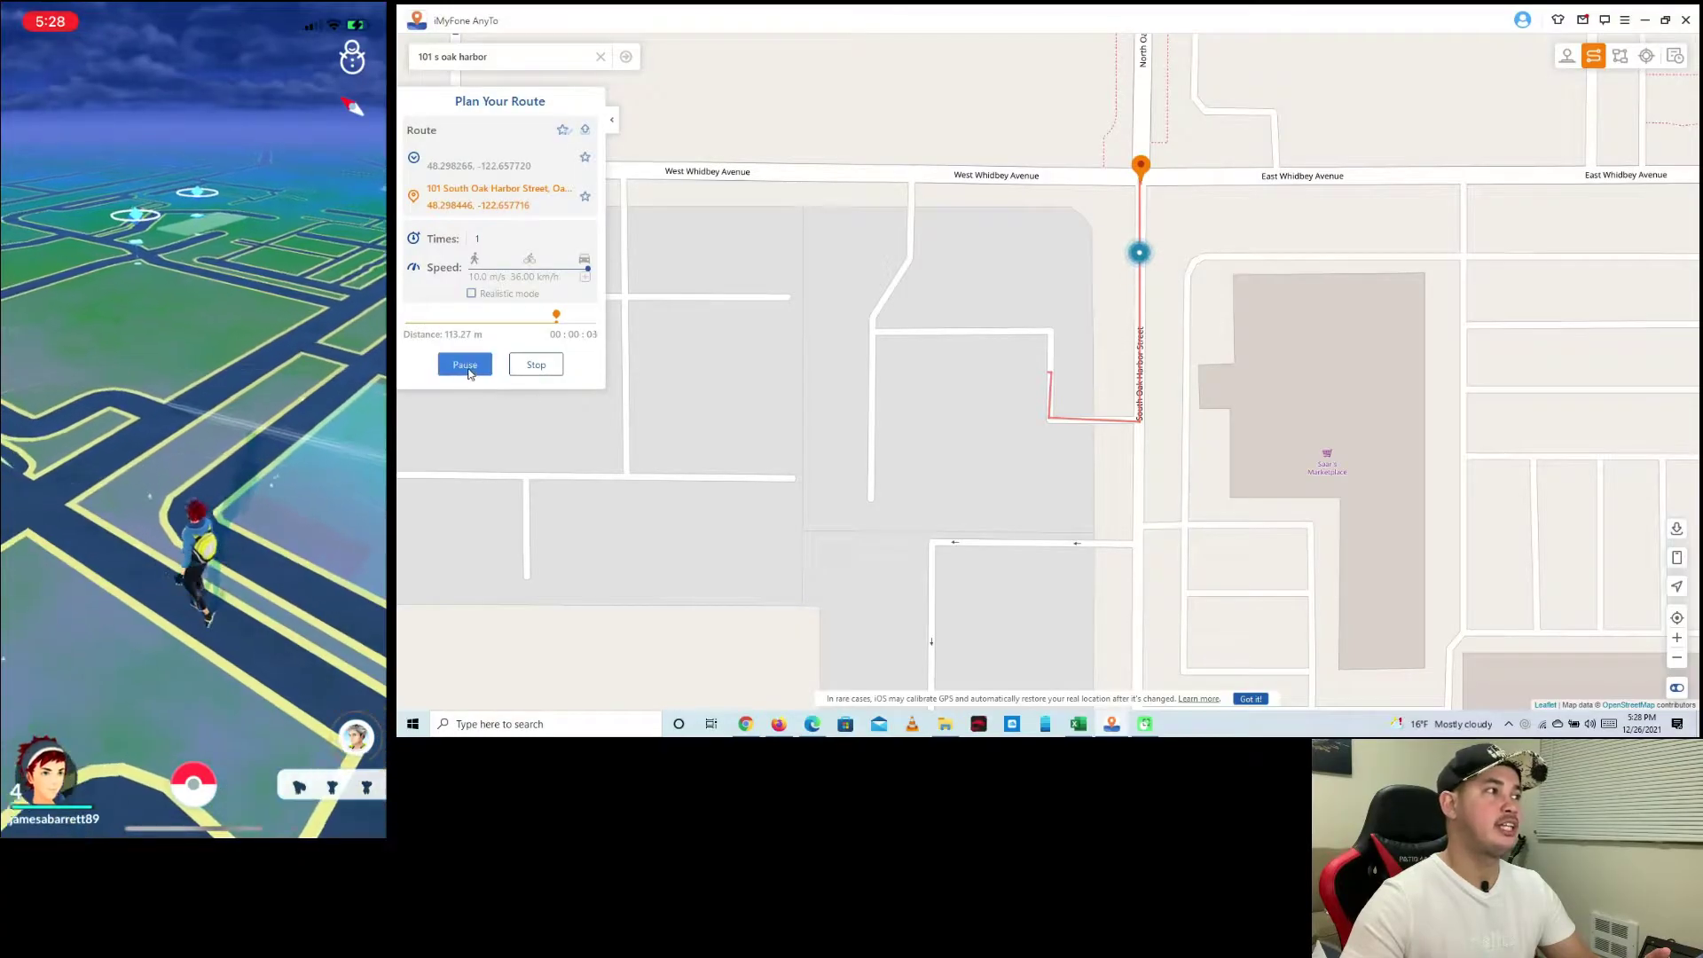
Pause the route, then resume it until the avatar reaches West Whidbey Avenue
left_click(465, 366)
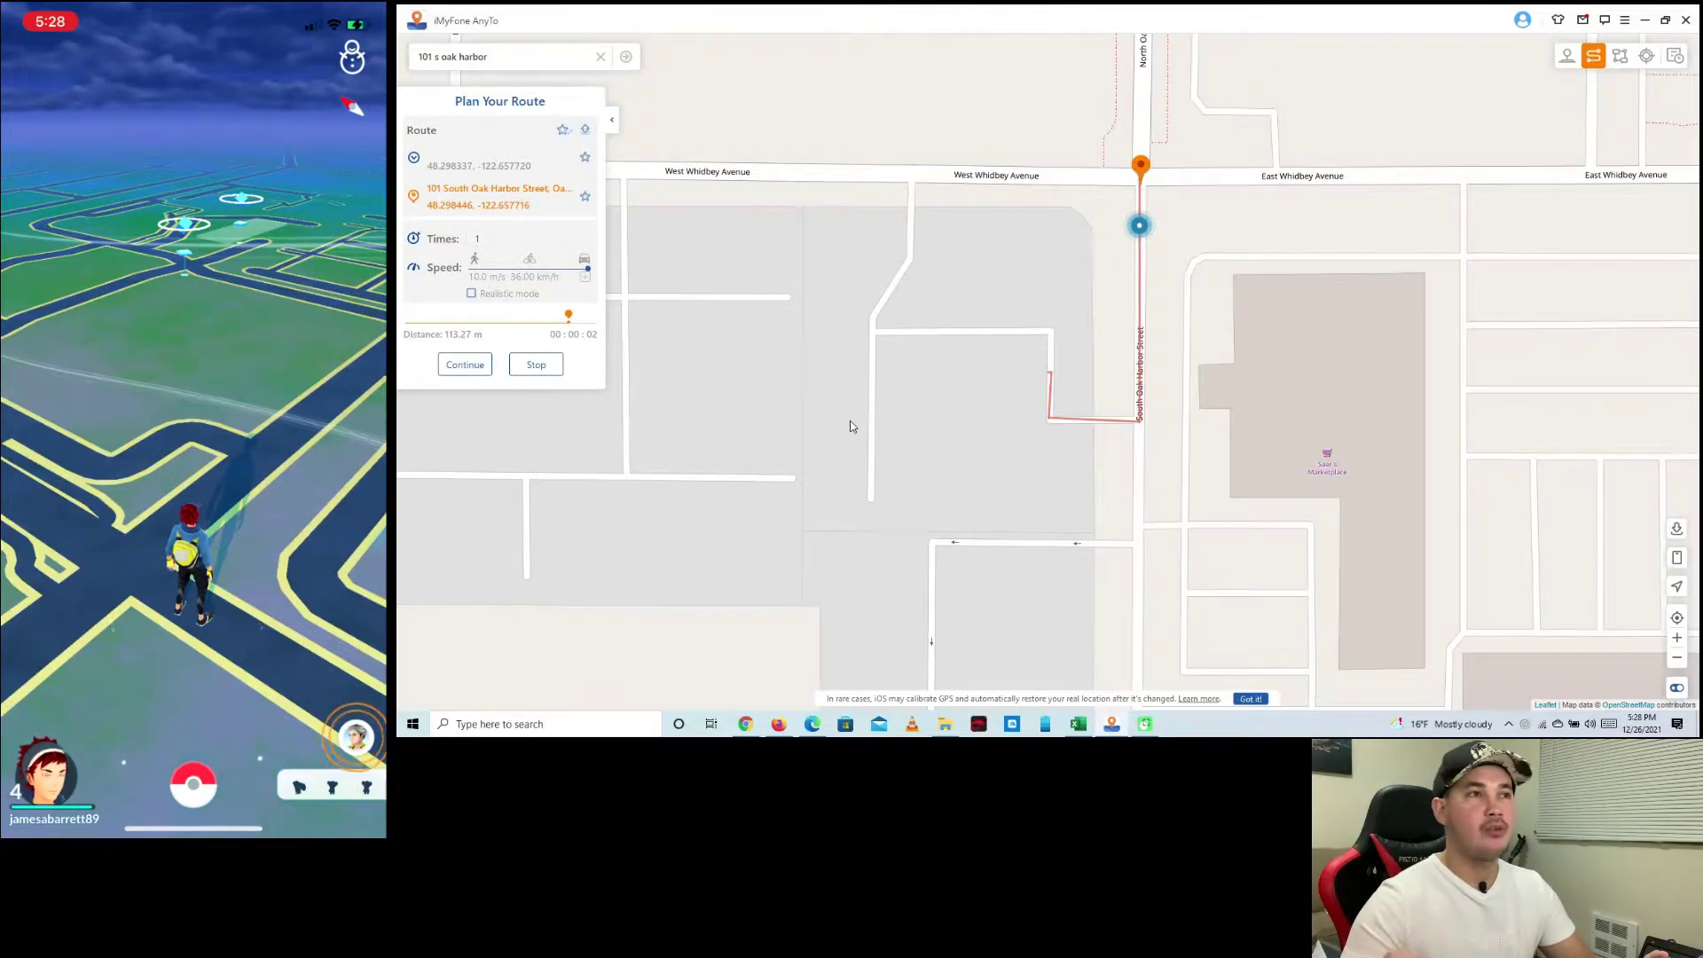
left_click(454, 368)
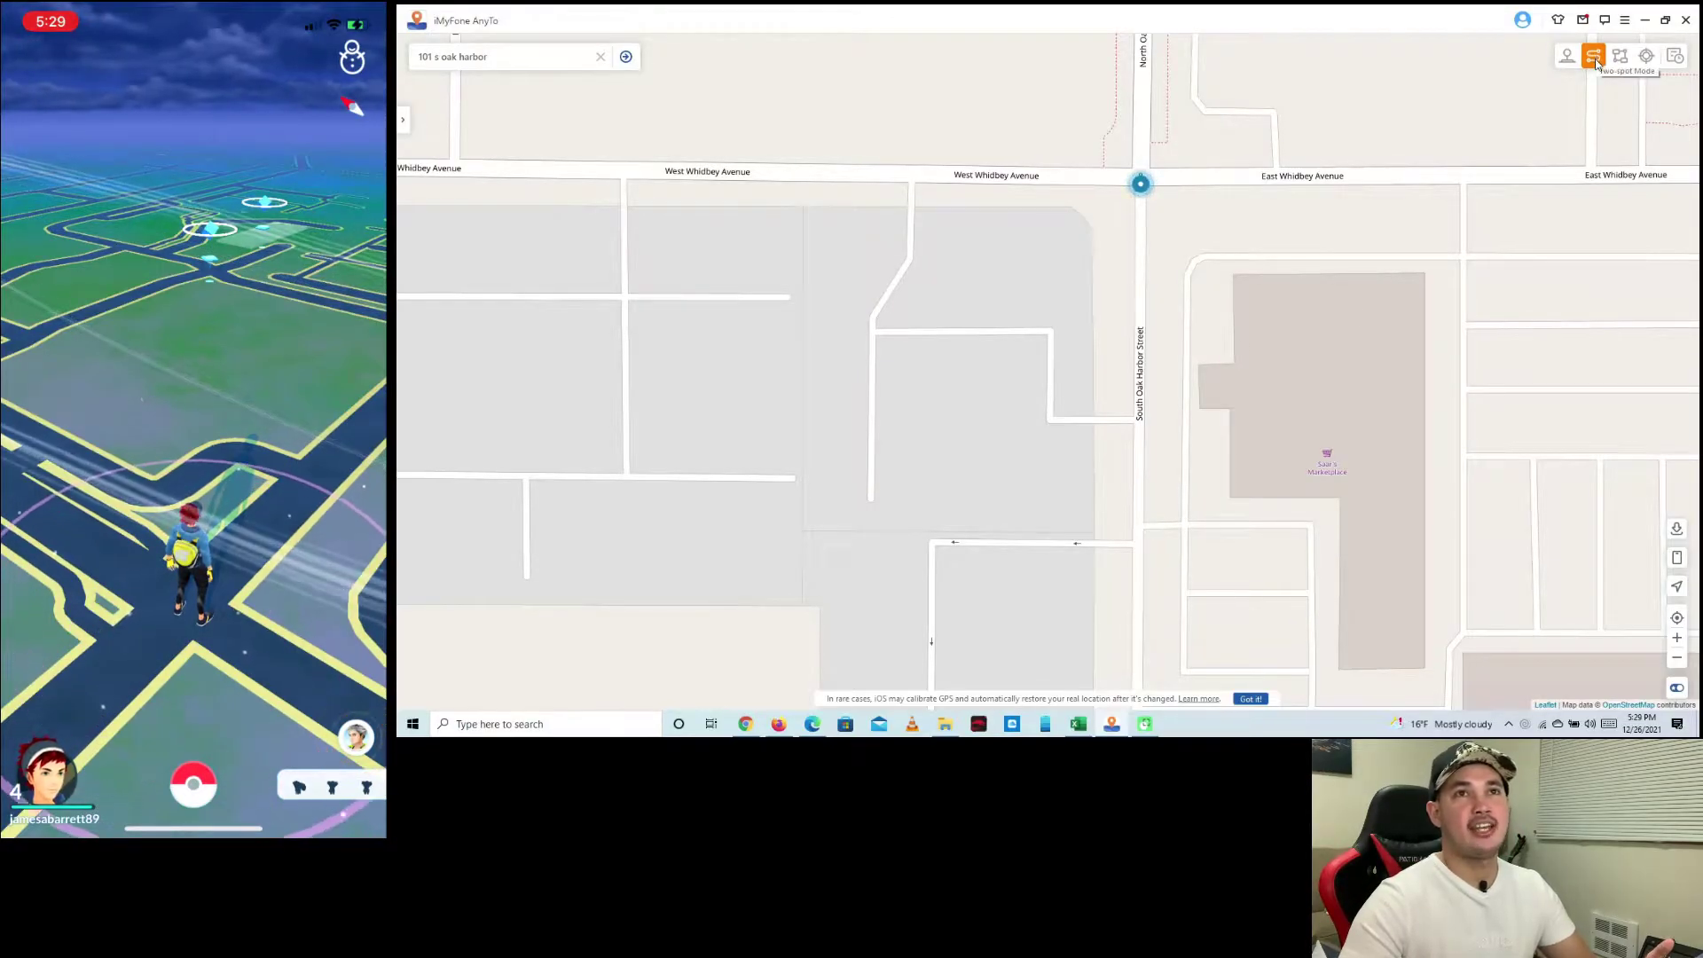
Switch to multi-spot mode and zoom out around the West Whidbey Avenue intersection
mouse_move(1401, 130)
left_mouse_down()
mouse_move(1369, 140)
mouse_move(1380, 221)
left_mouse_up()
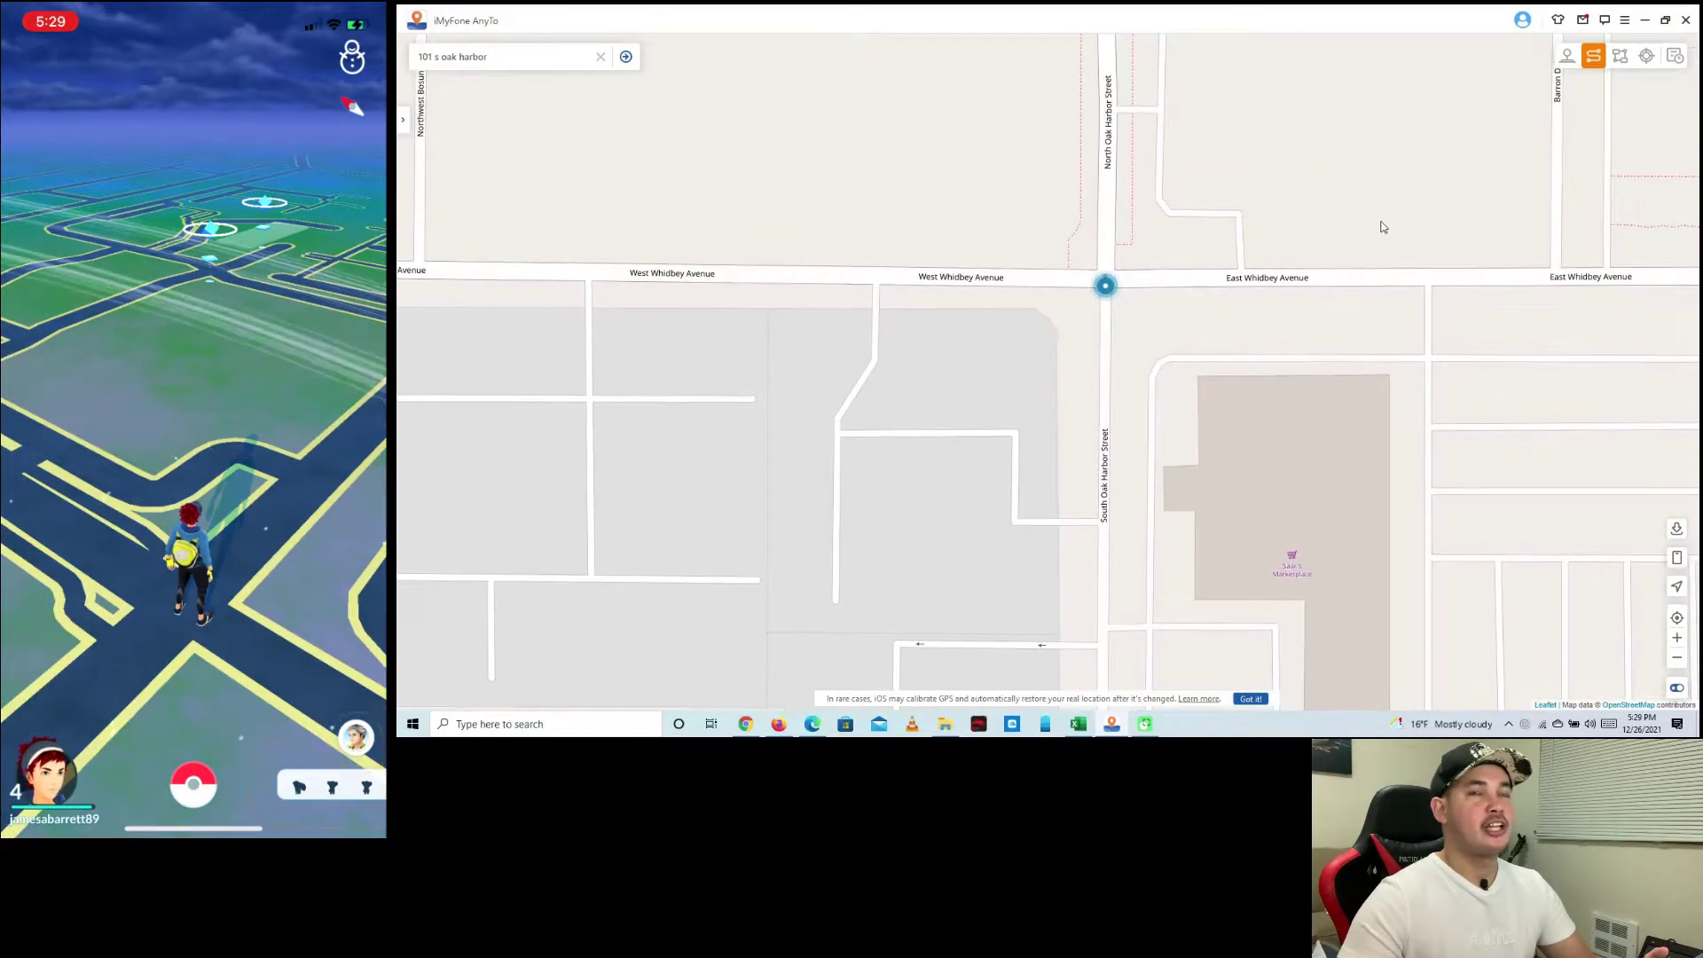
left_click(1621, 57)
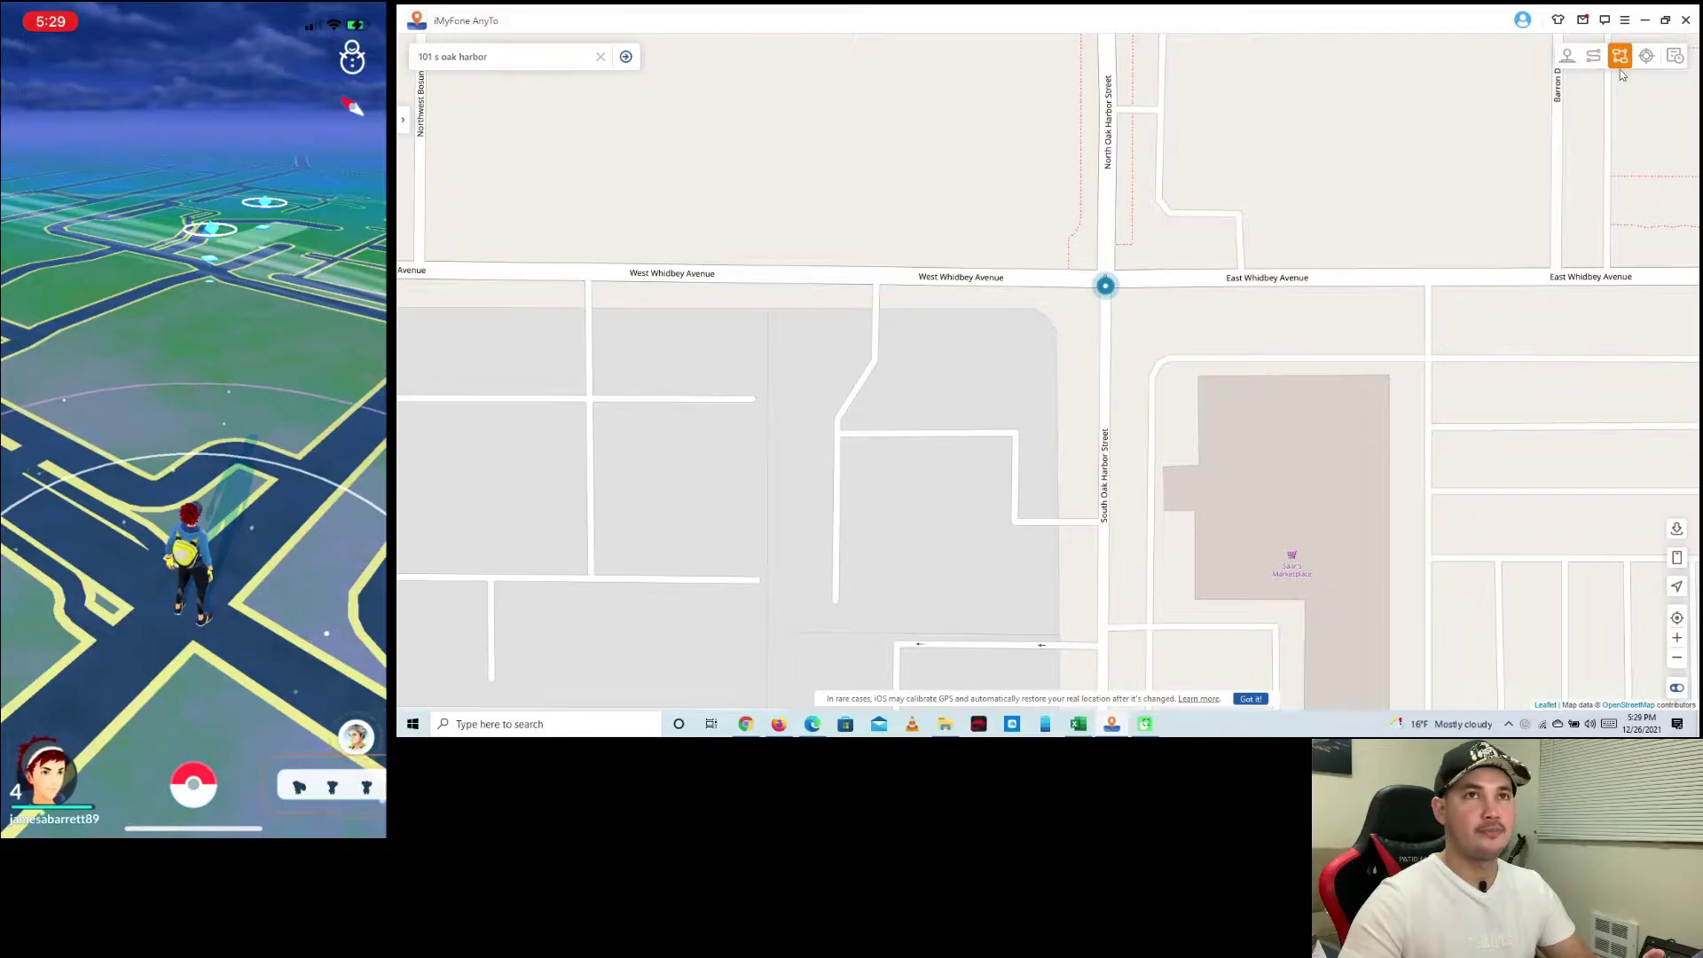
left_click_drag(1148, 218, 1044, 360)
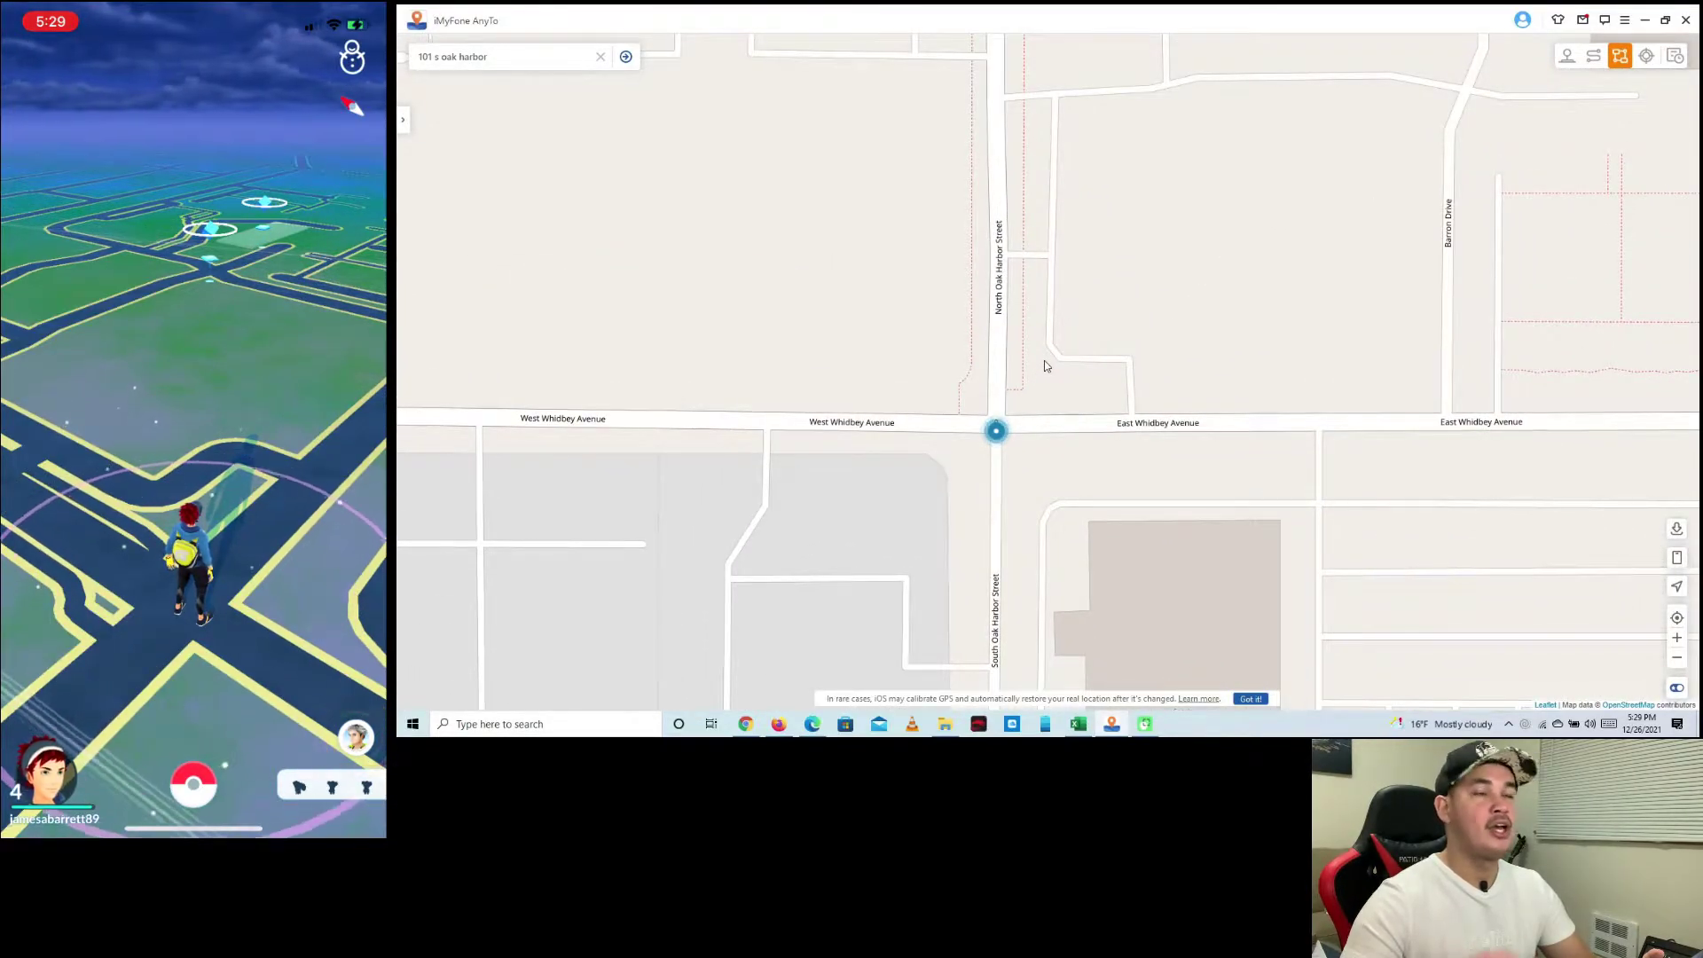
left_click_drag(1024, 353, 1079, 373)
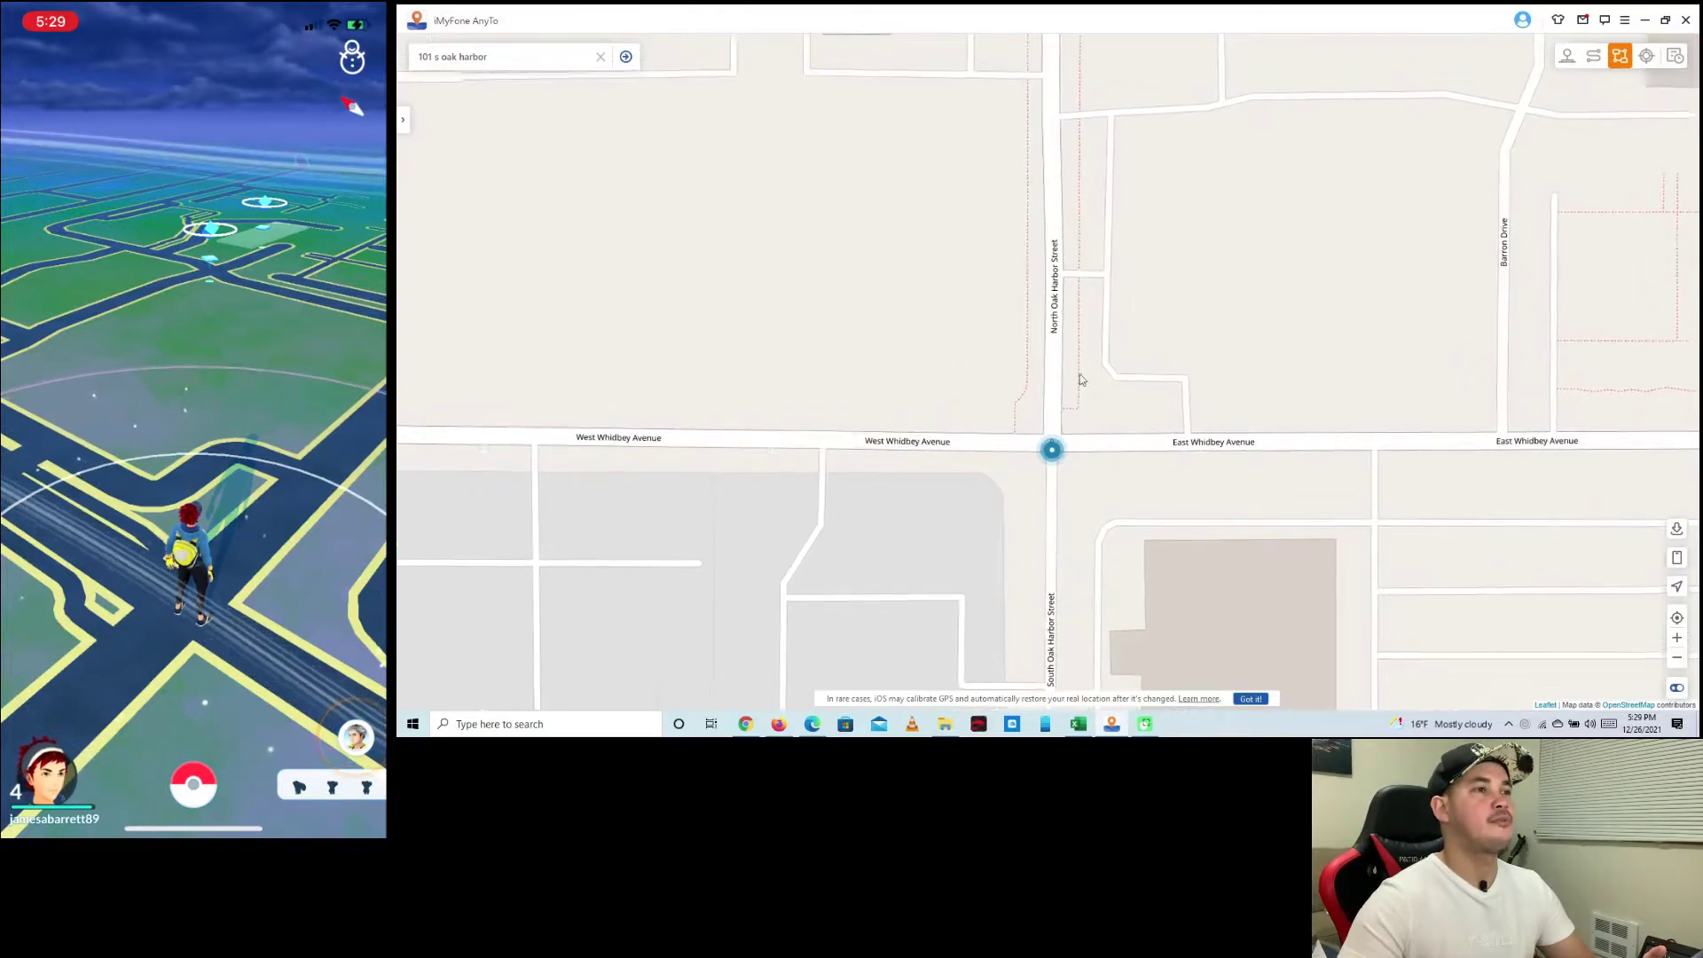
left_click_drag(1056, 432, 1057, 485)
scroll(1069, 417, "down", 2)
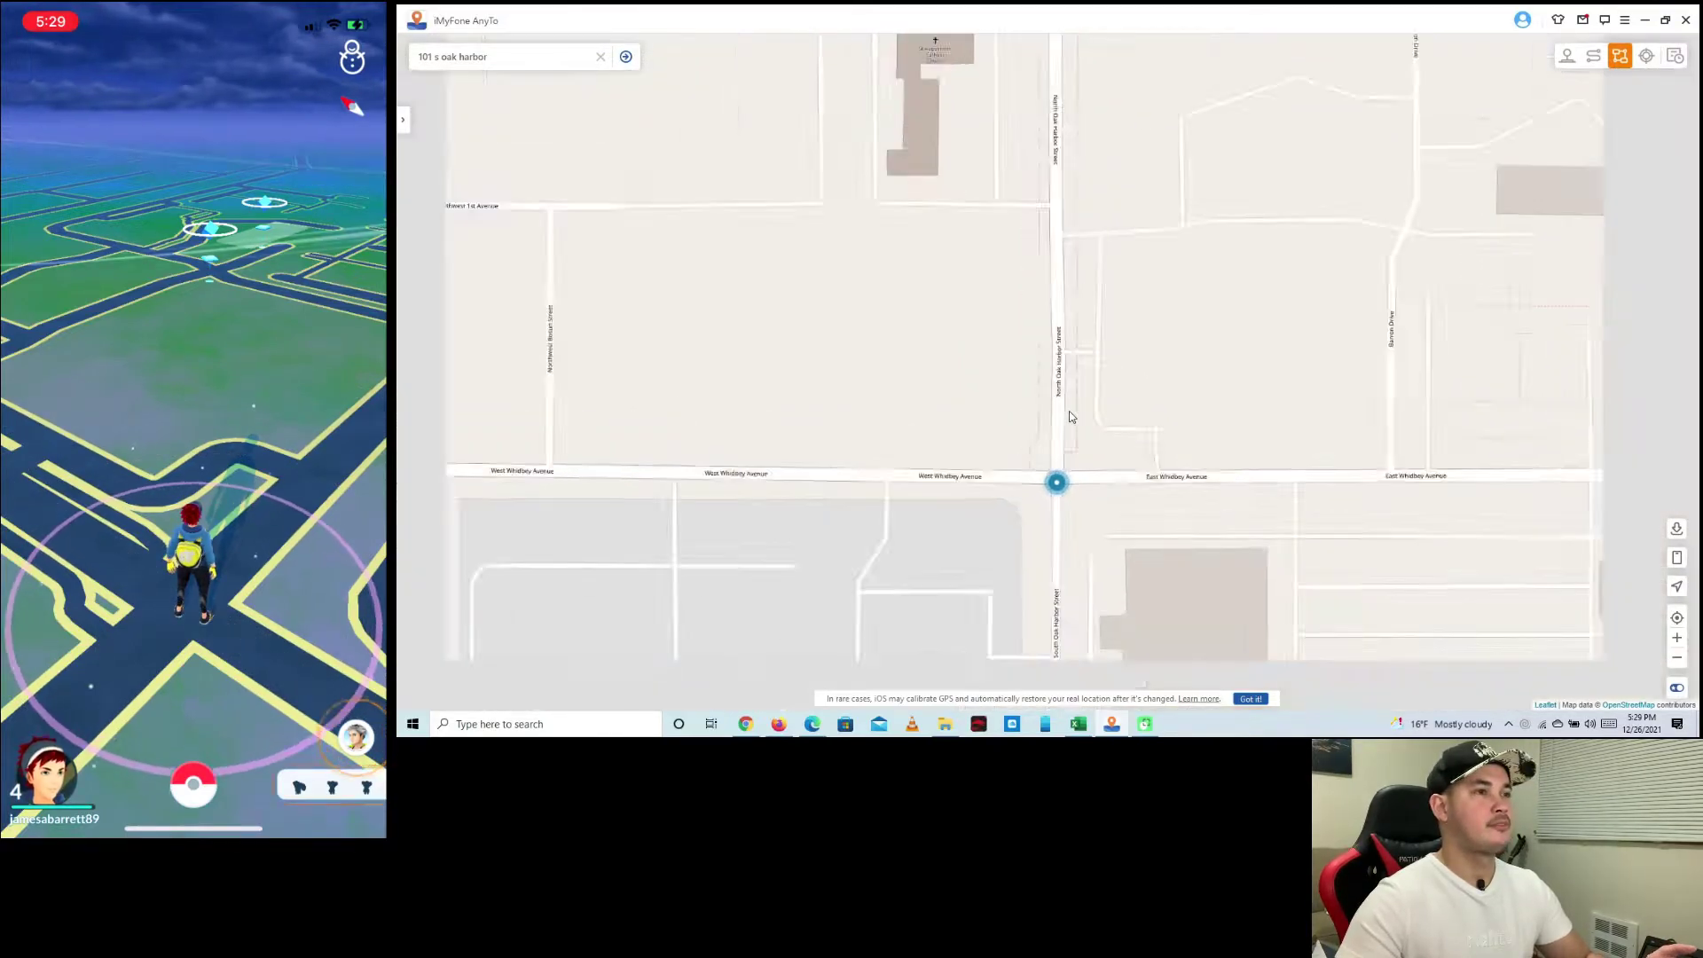
left_click_drag(1075, 416, 1057, 446)
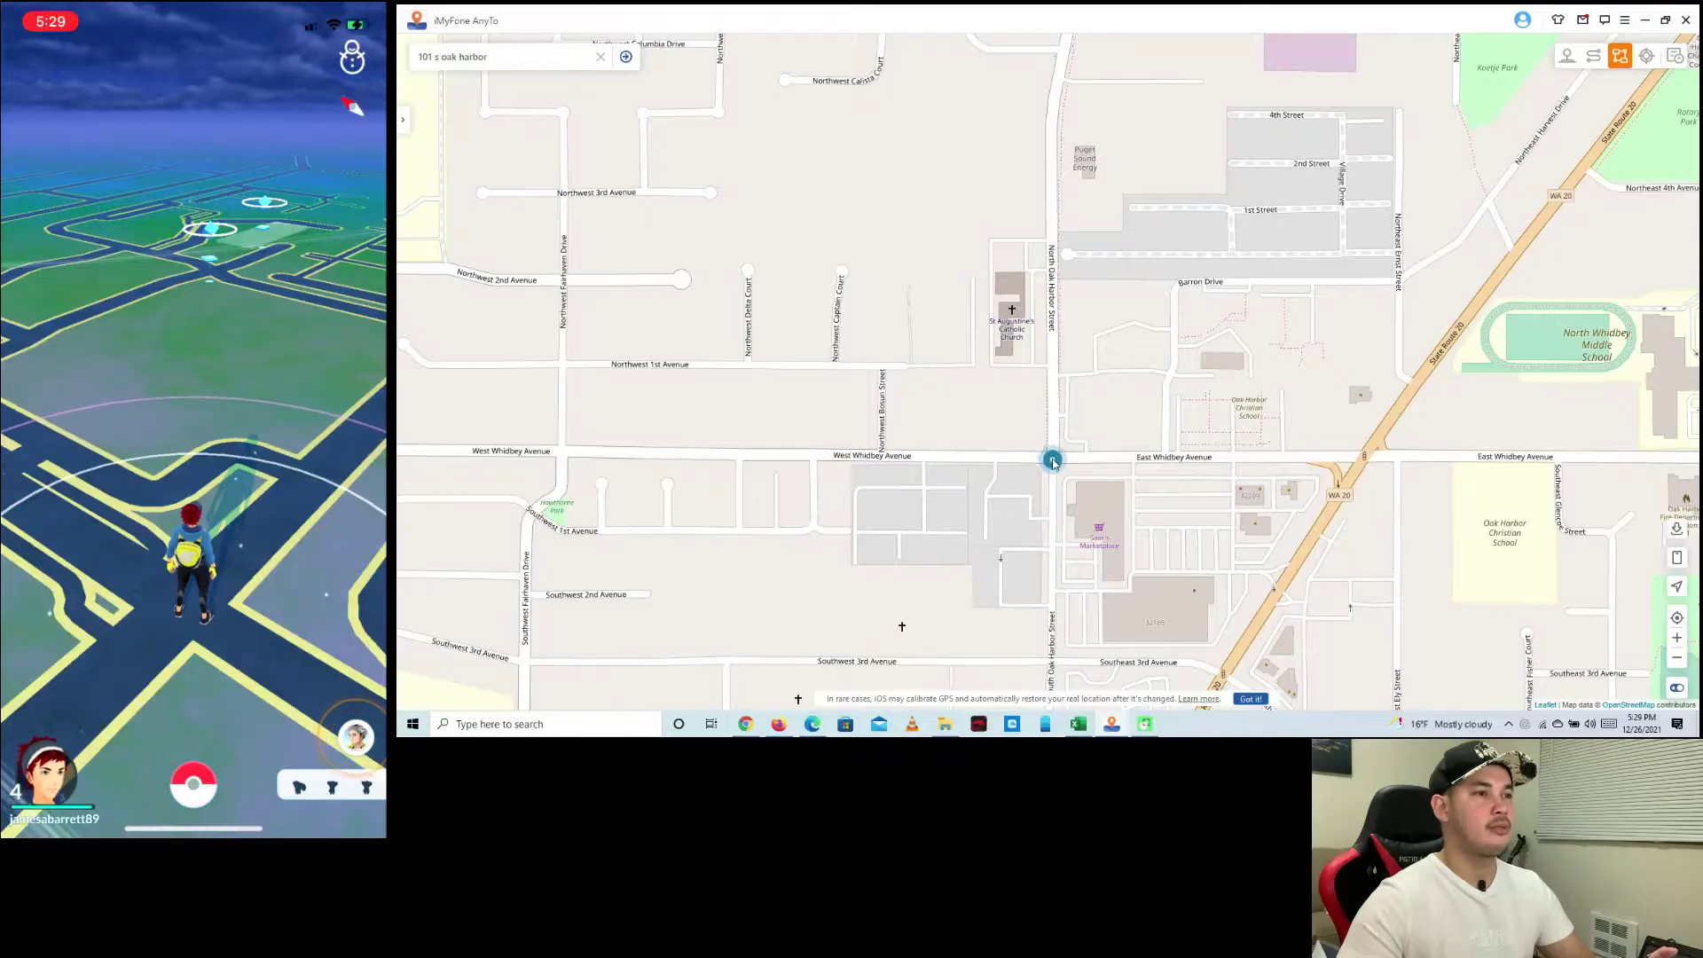
Walk a 9.8 m/s route via 130 and 200 North Oak Harbor Street, pausing and resuming once
left_click(1055, 346)
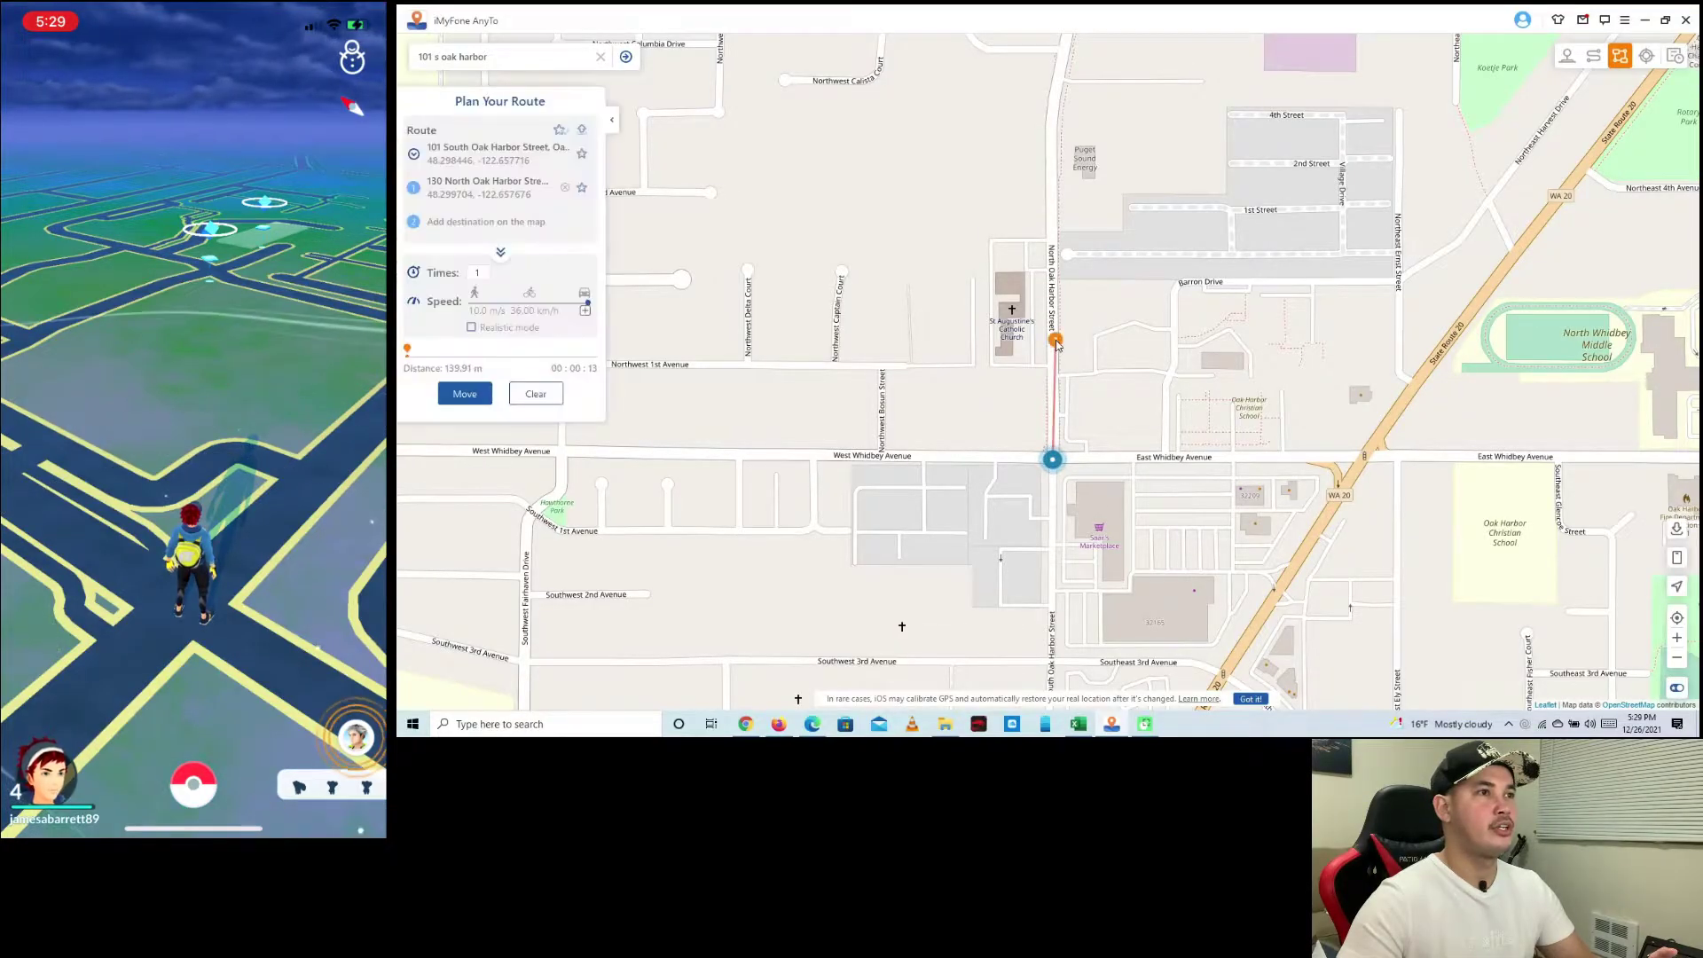
left_click(1065, 258)
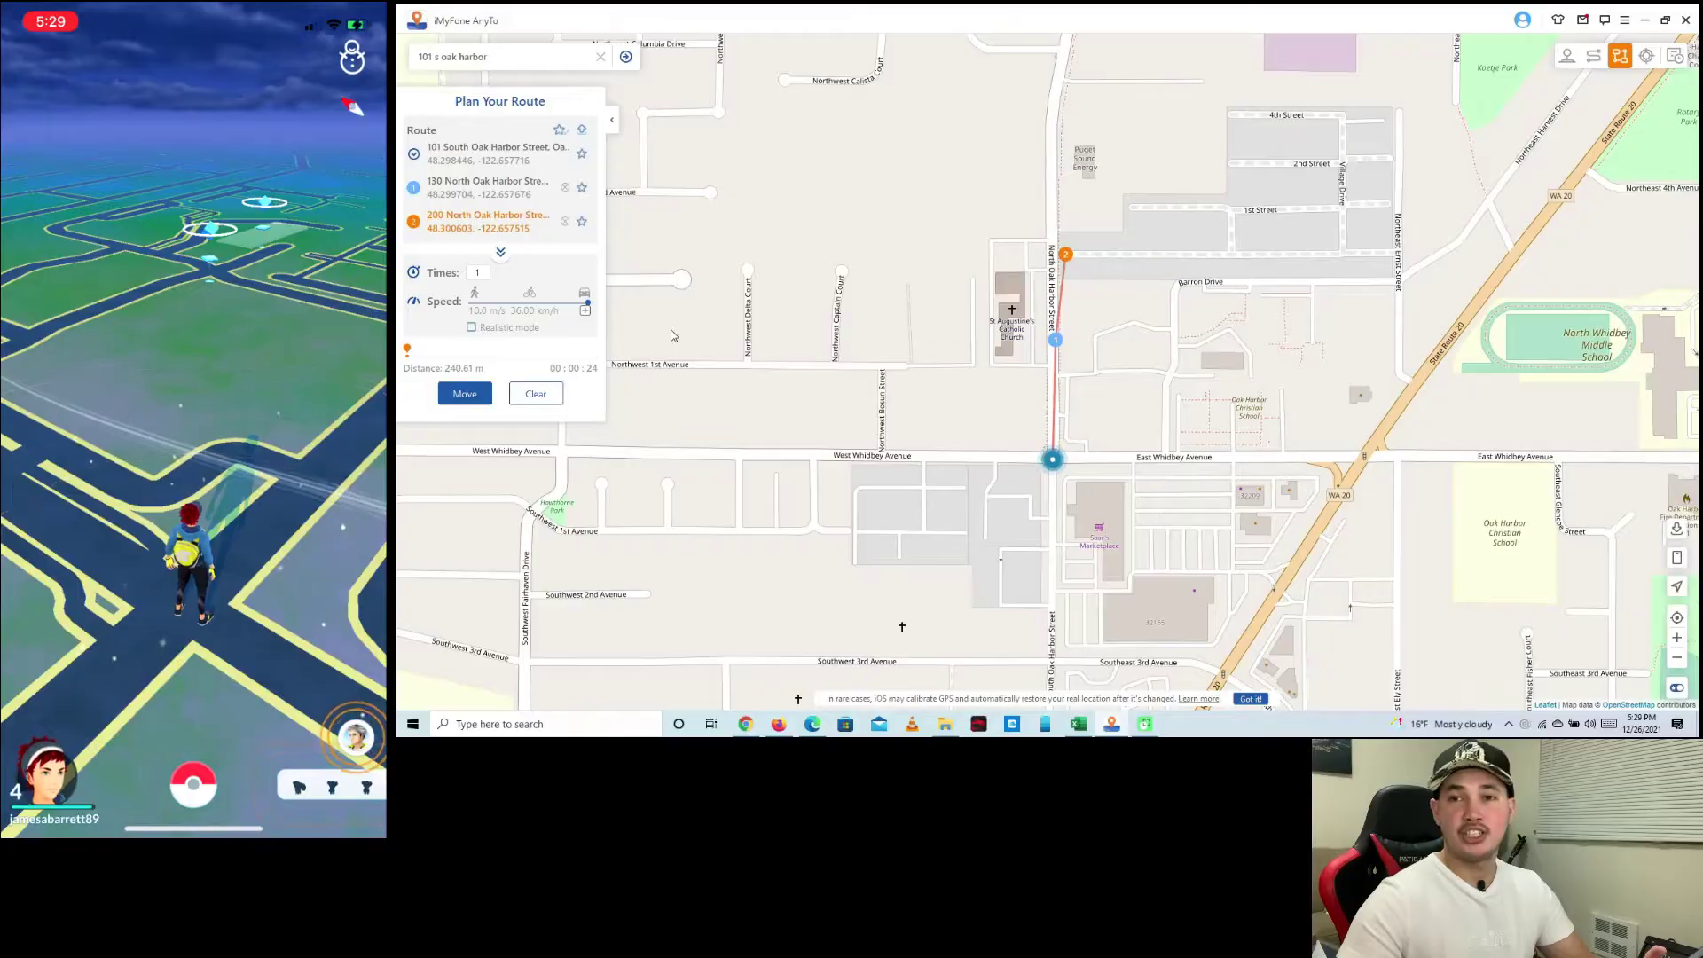
left_click_drag(588, 303, 585, 303)
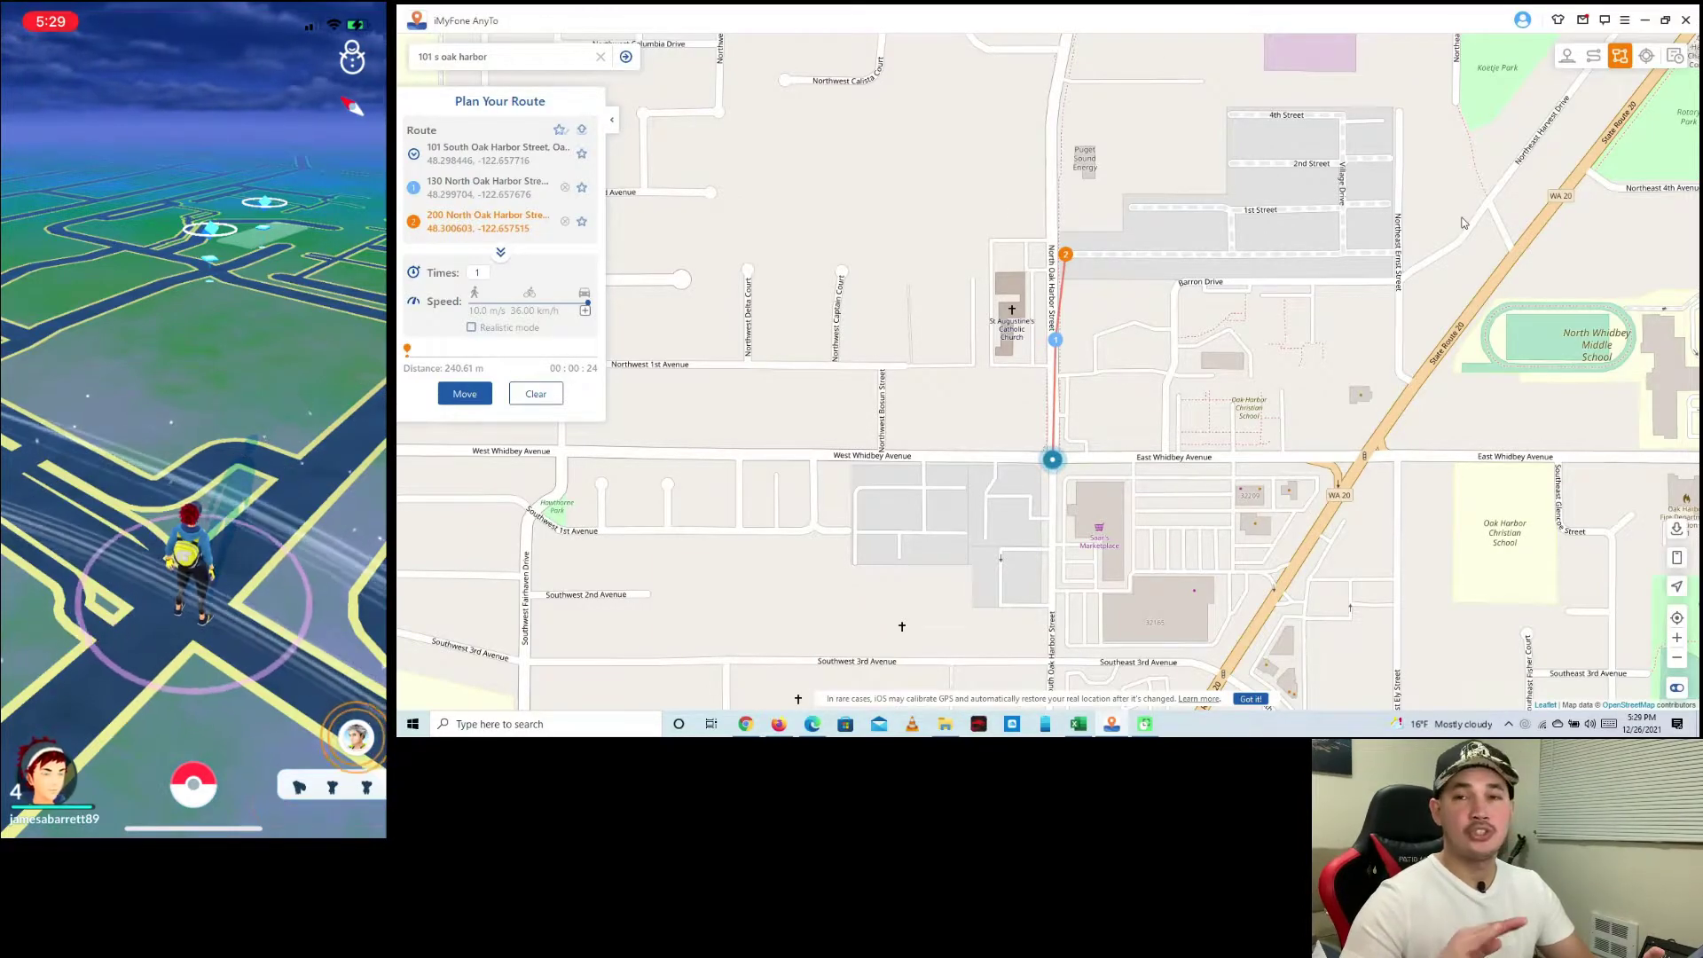
left_click(462, 396)
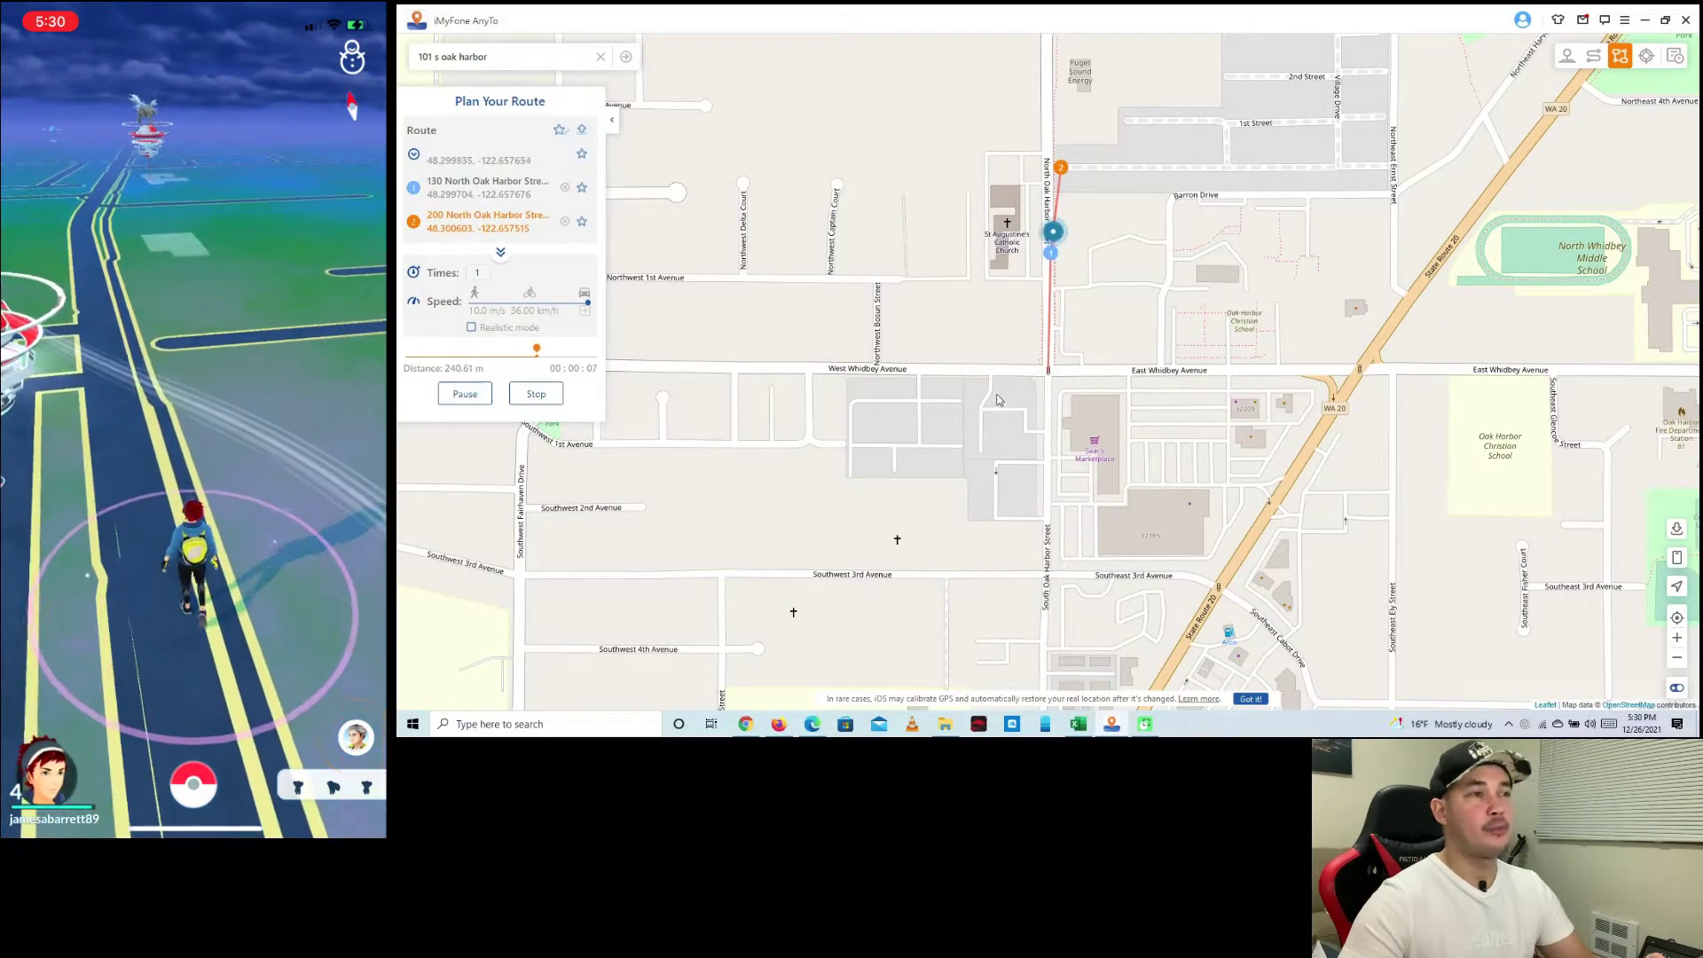
left_click(463, 394)
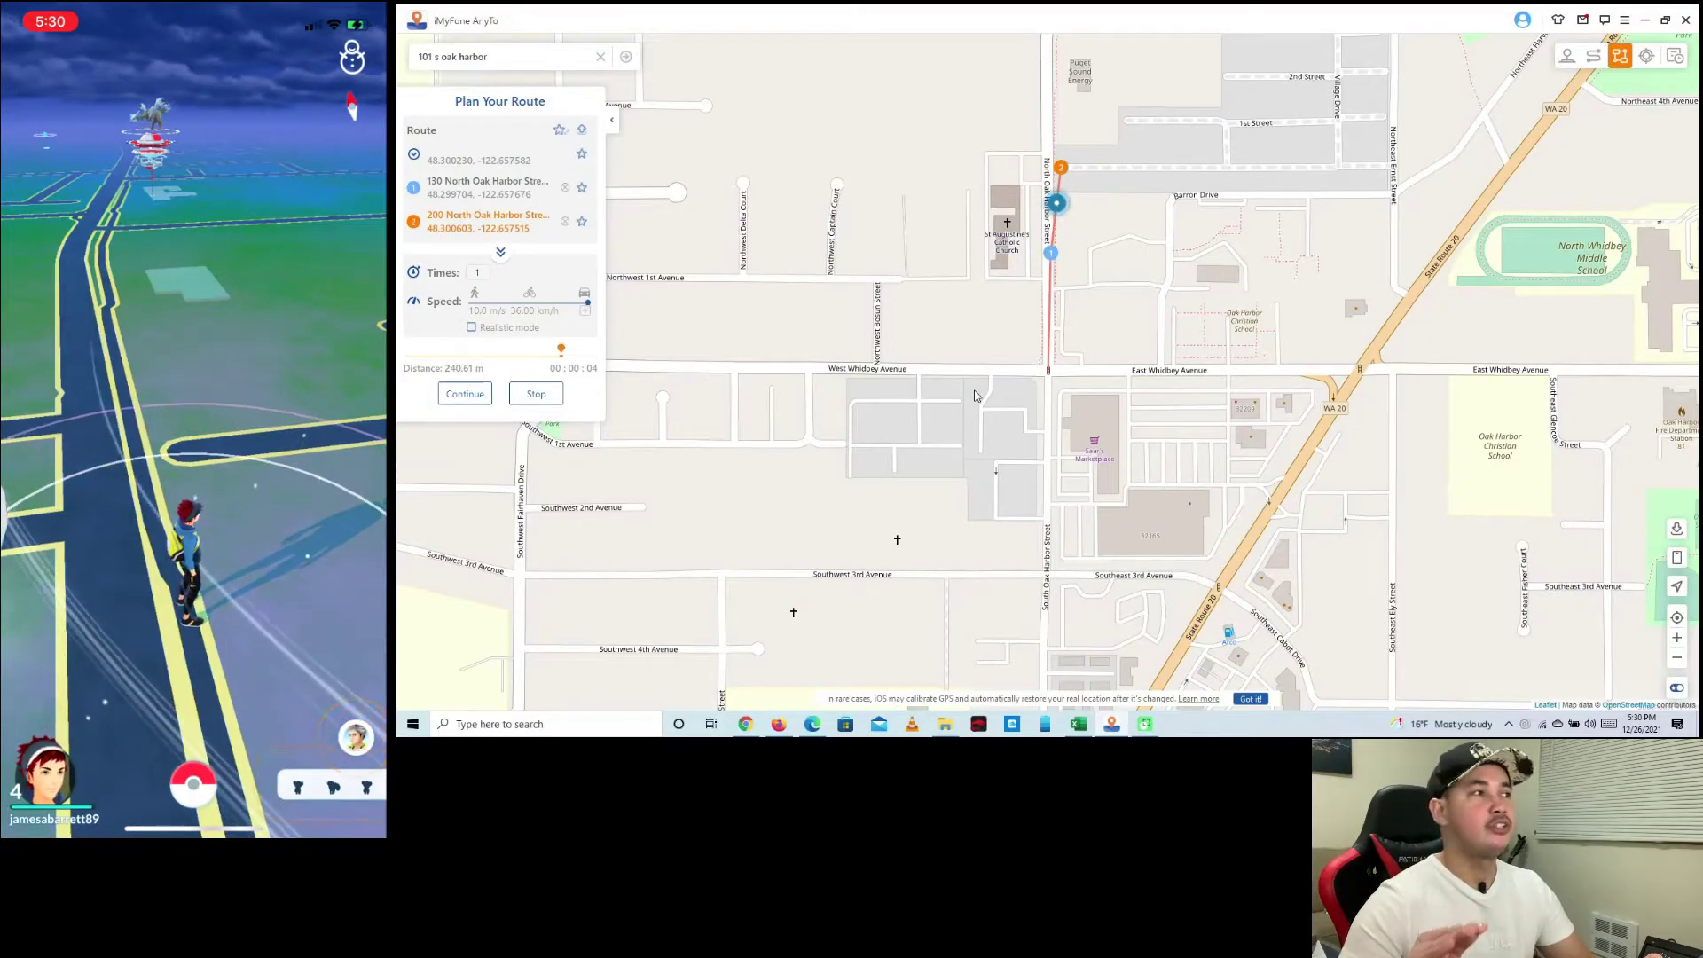
left_click(465, 394)
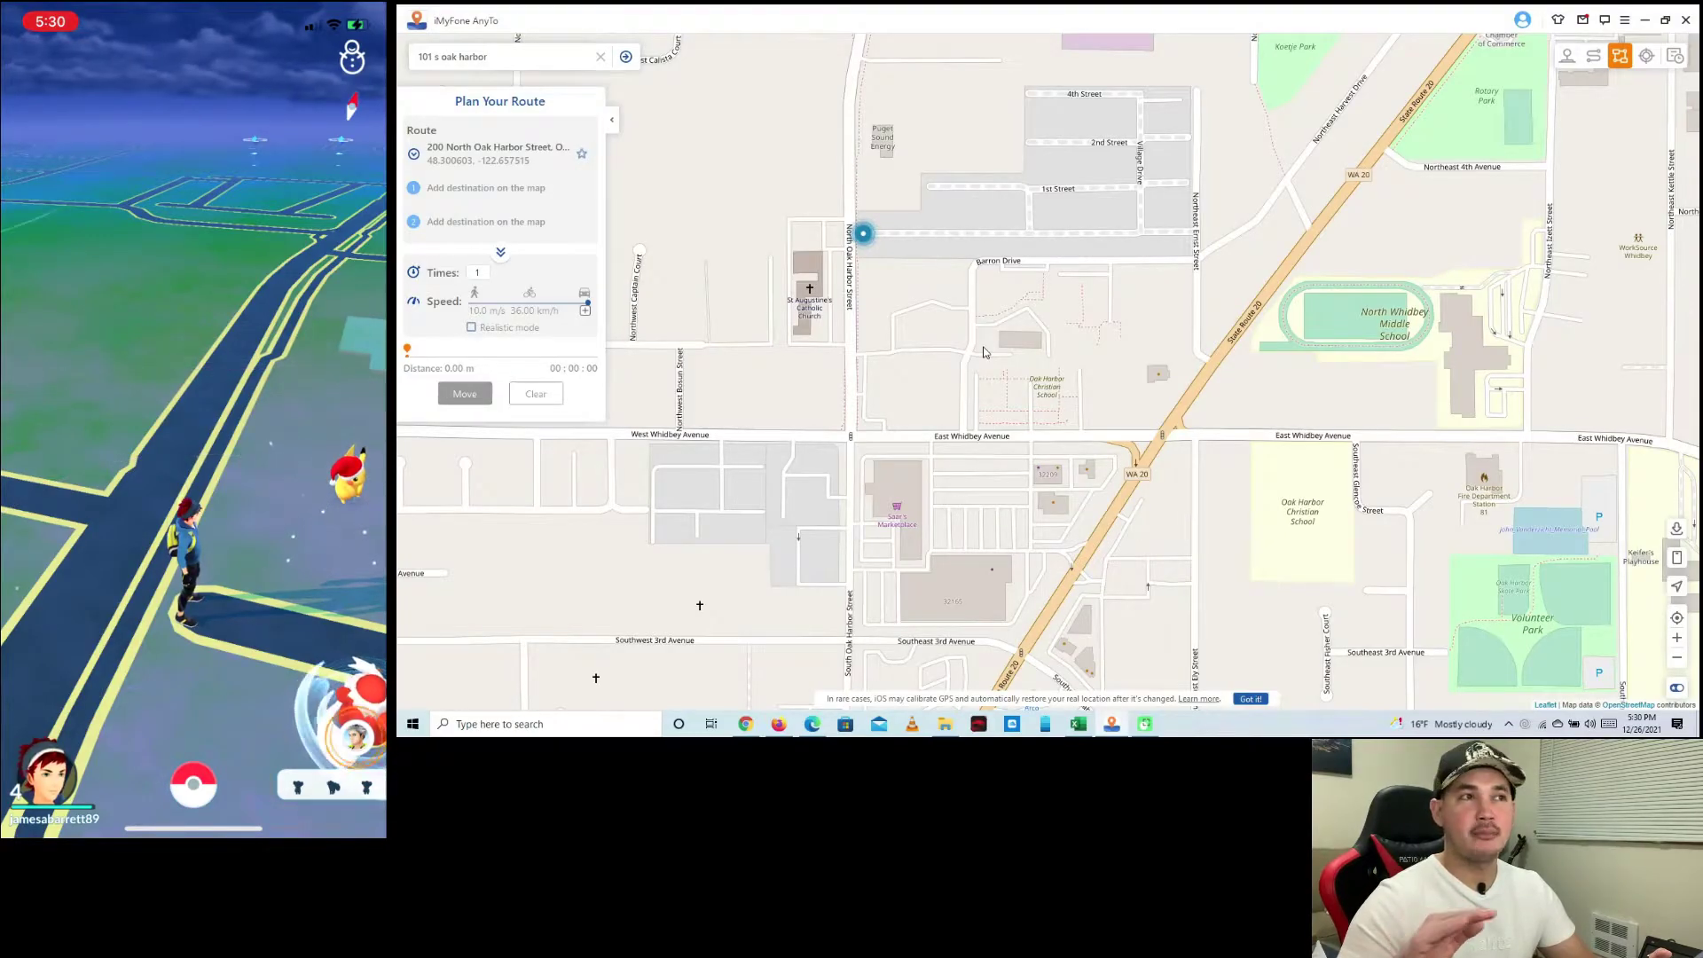
Teleport the location 1.03 km north to 2834 Oak Harbor Road
left_click(1648, 56)
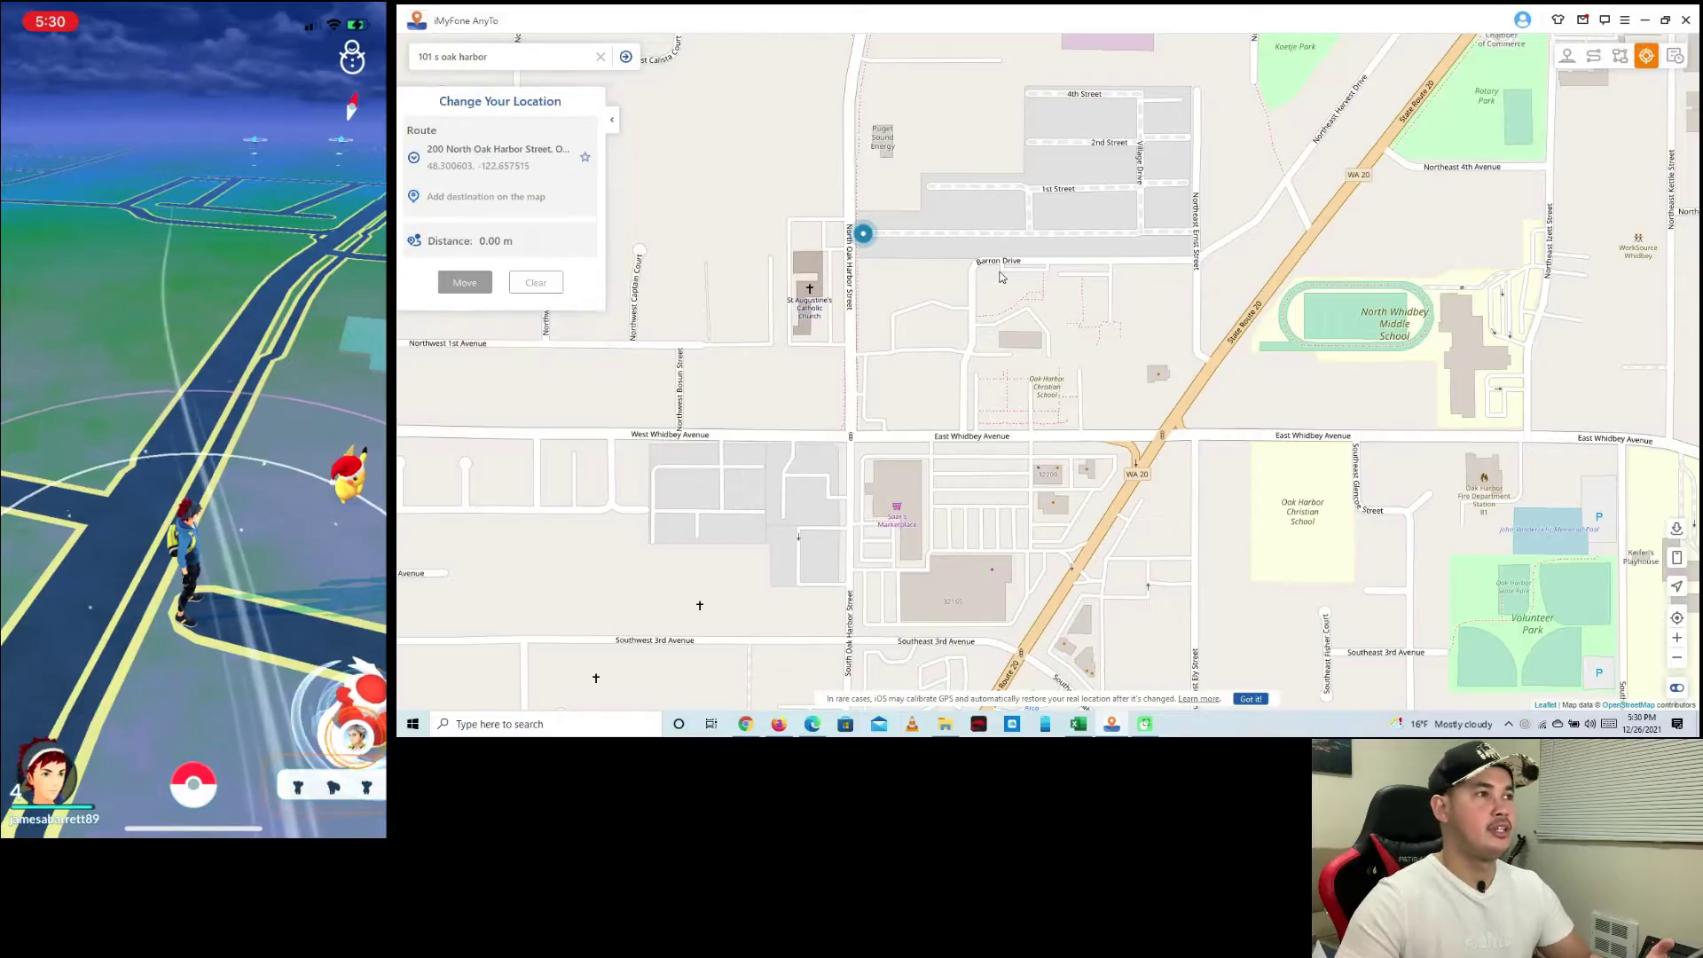
scroll(1011, 230, "down", 2)
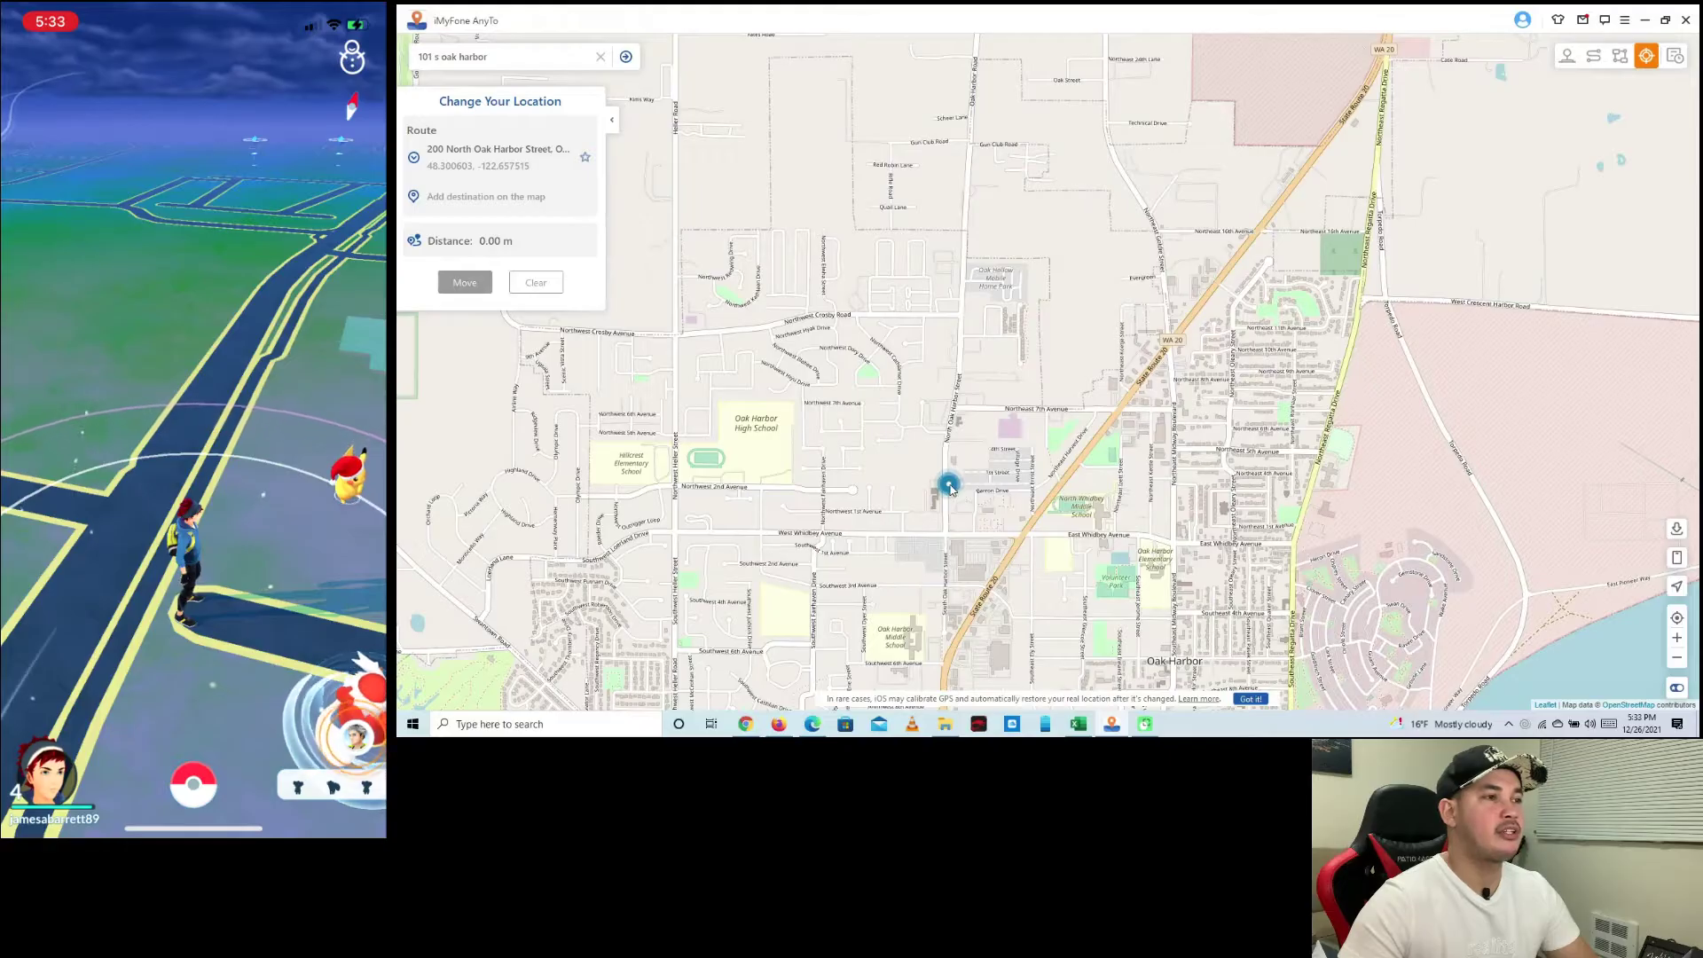
left_click(964, 270)
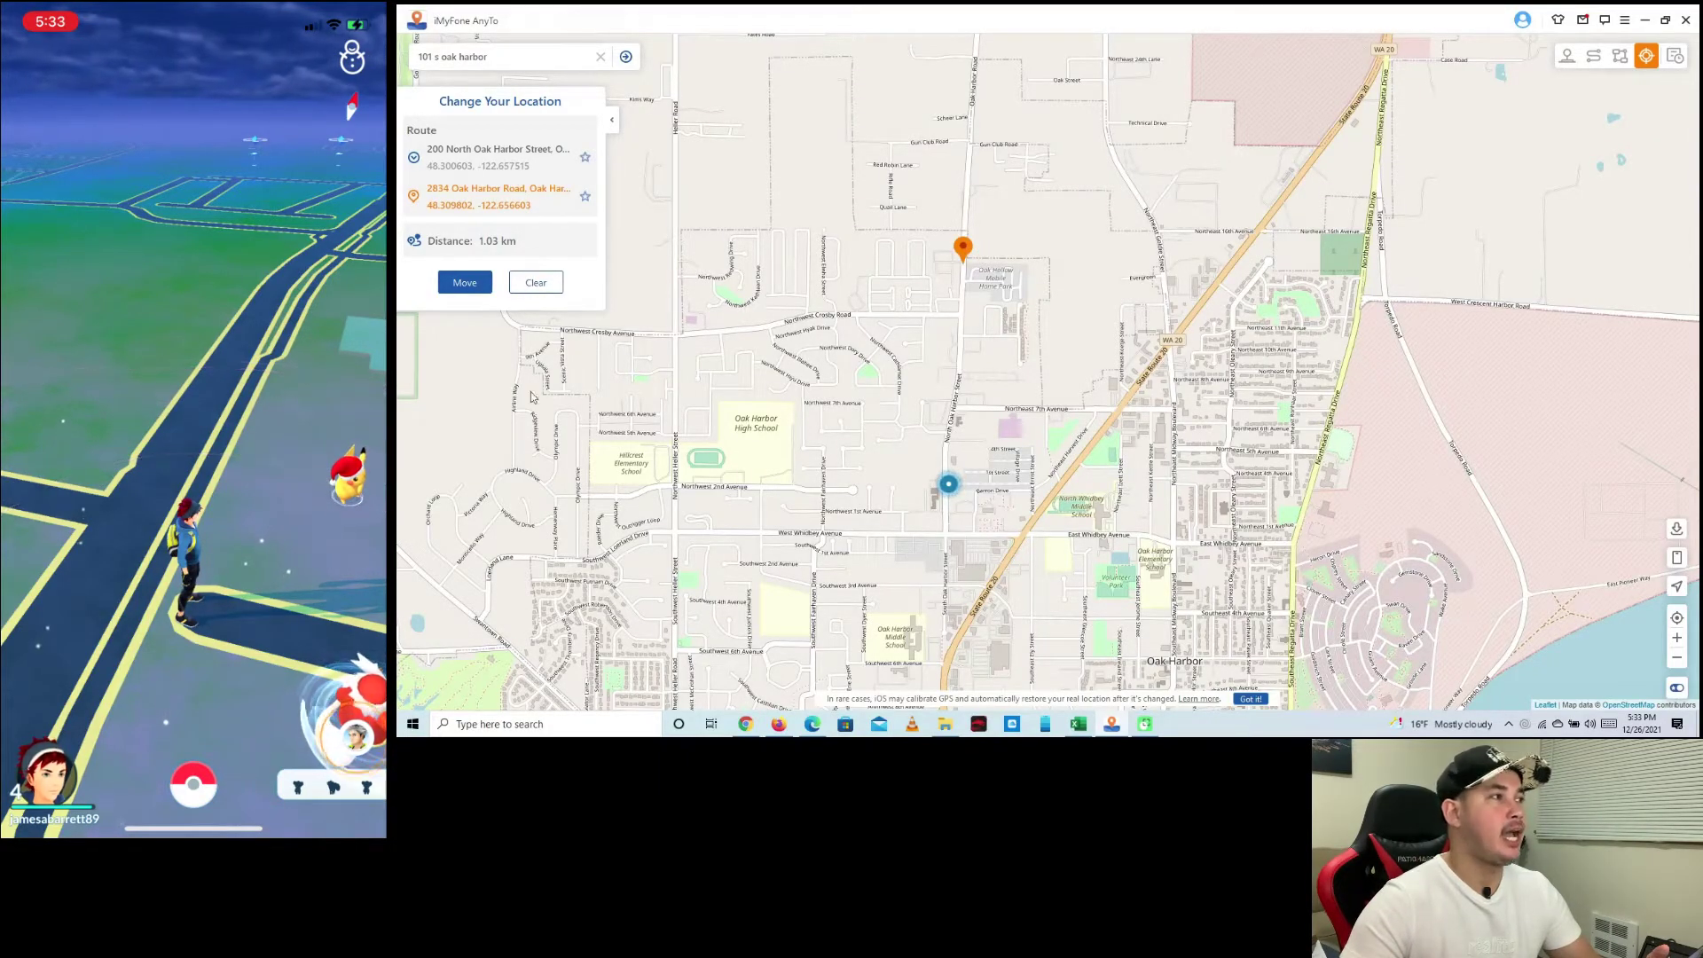
left_click(466, 283)
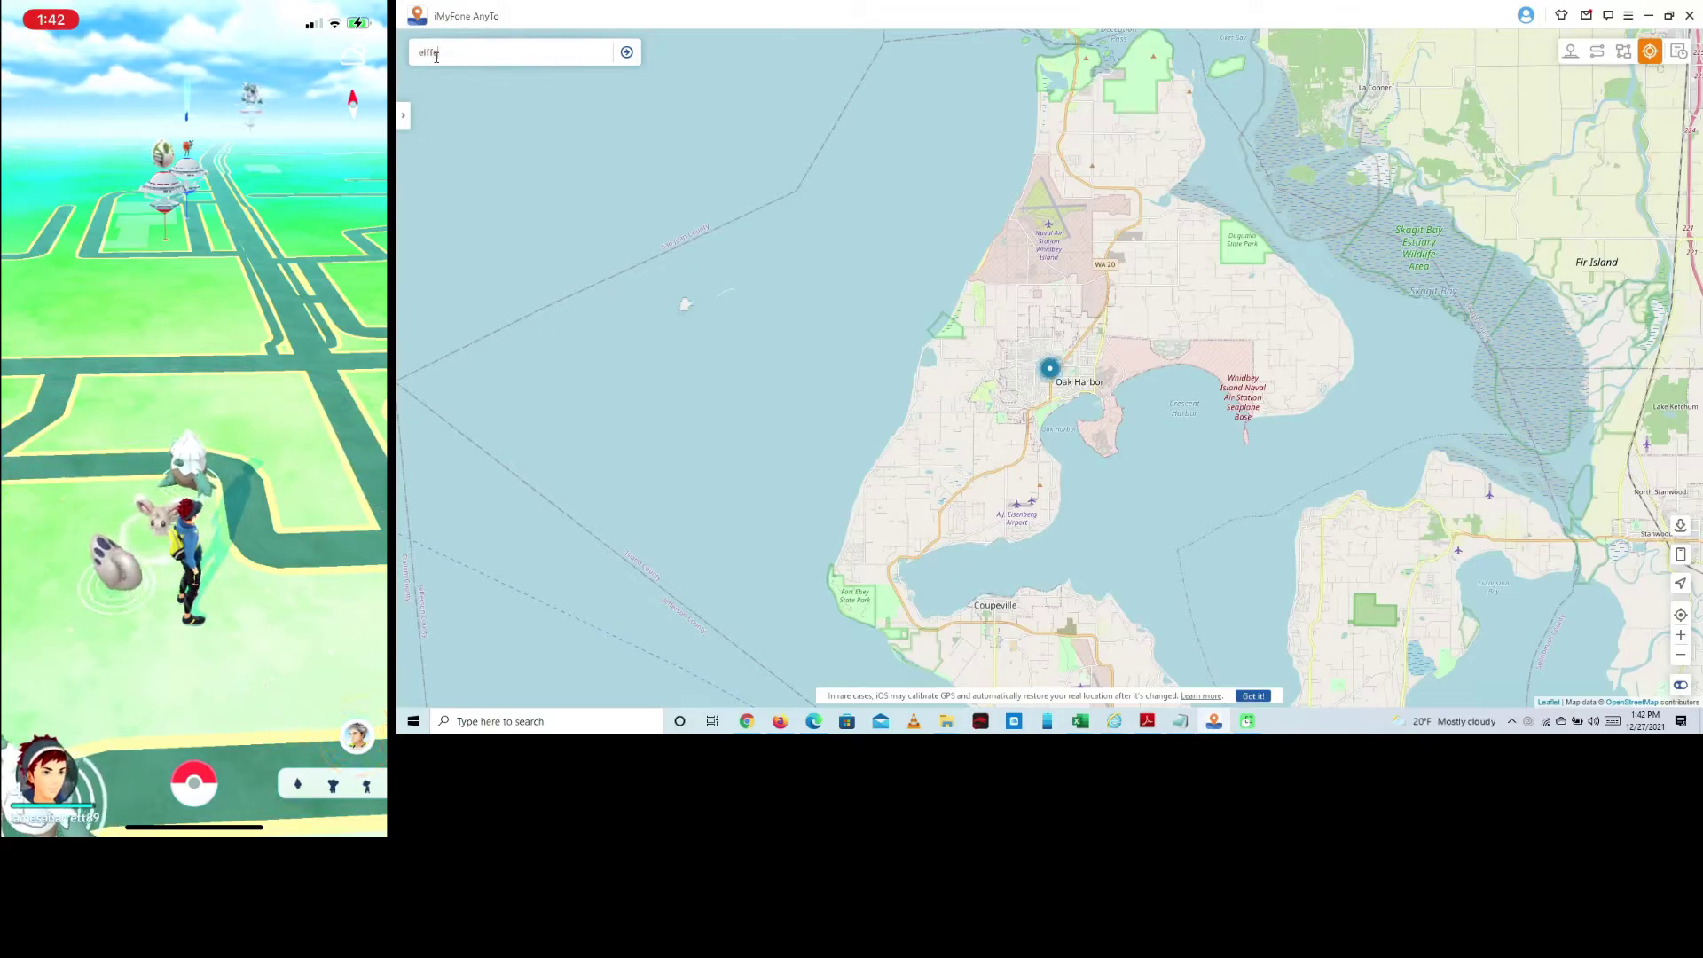
Search 'eiffel tower' and teleport to the Eiffel Tower in Paris, Texas, 2736.73 km away
type("er")
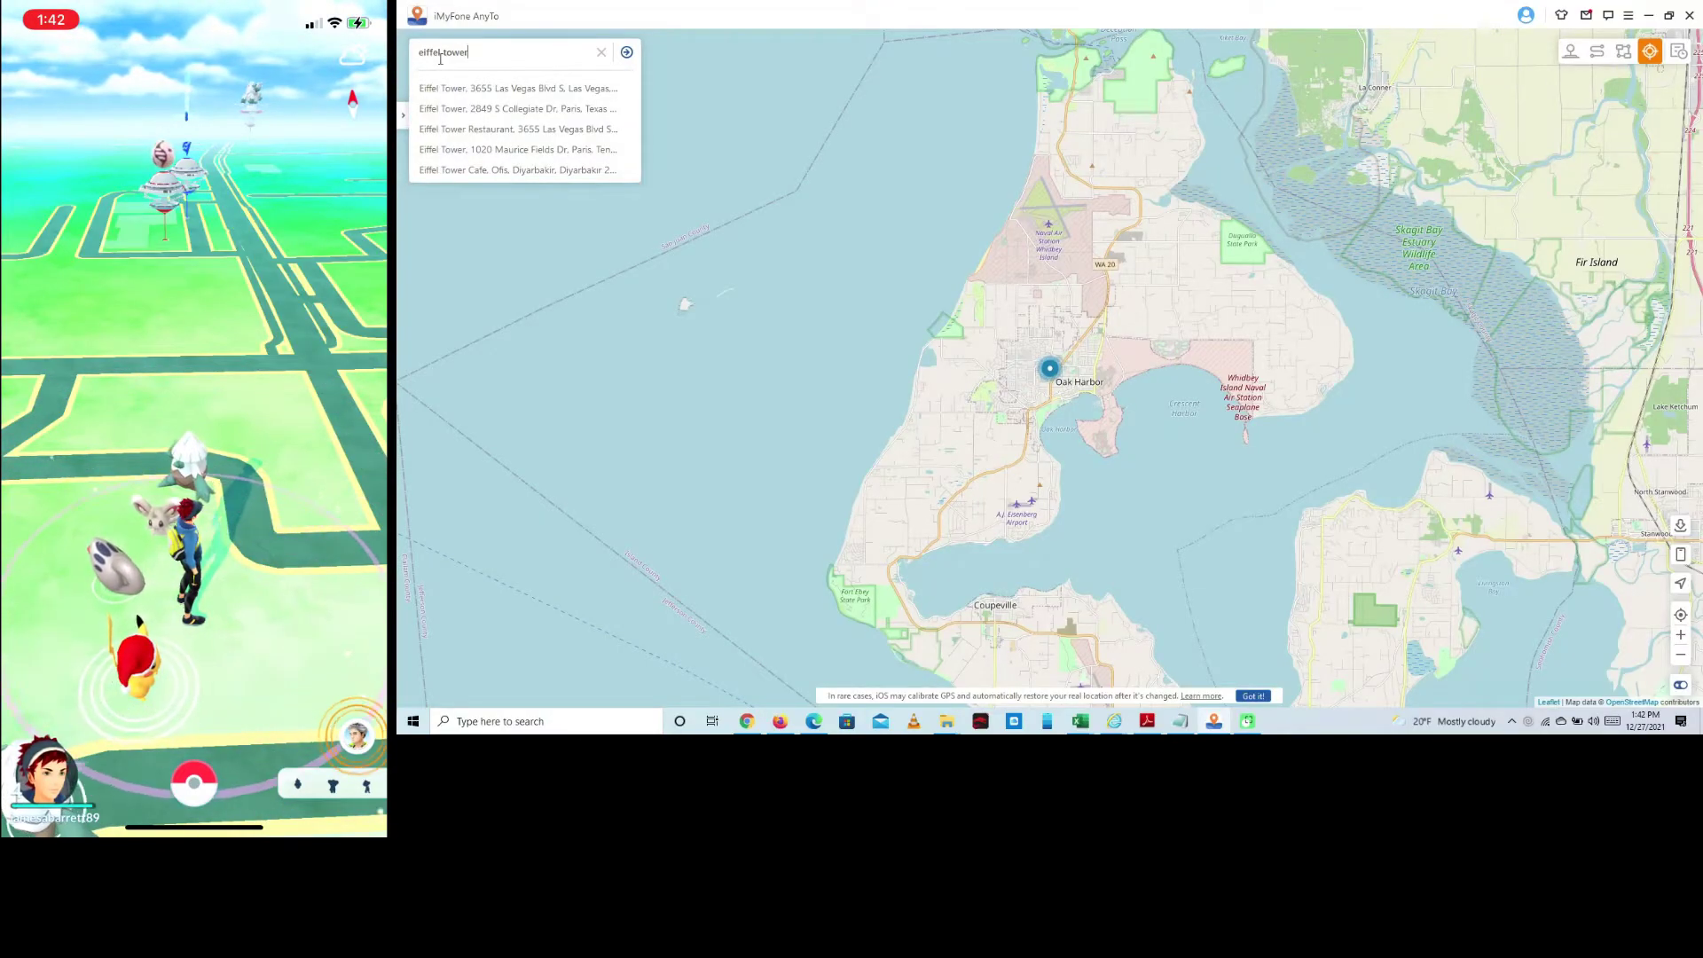
left_click(548, 110)
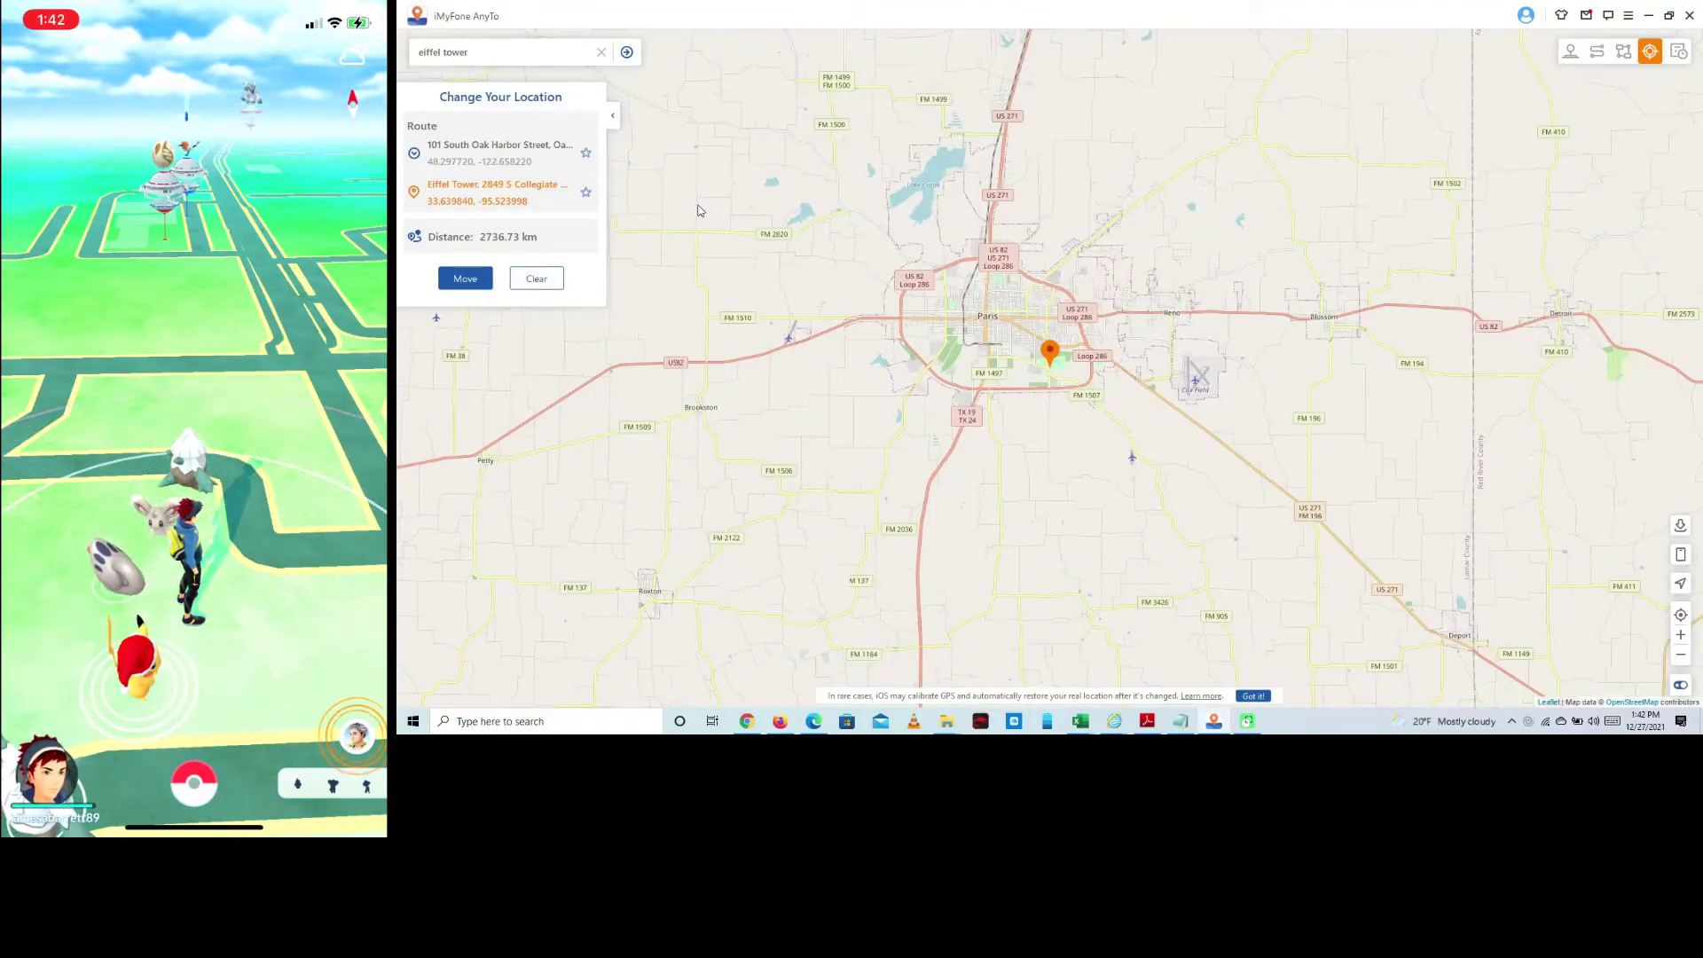
left_click(470, 280)
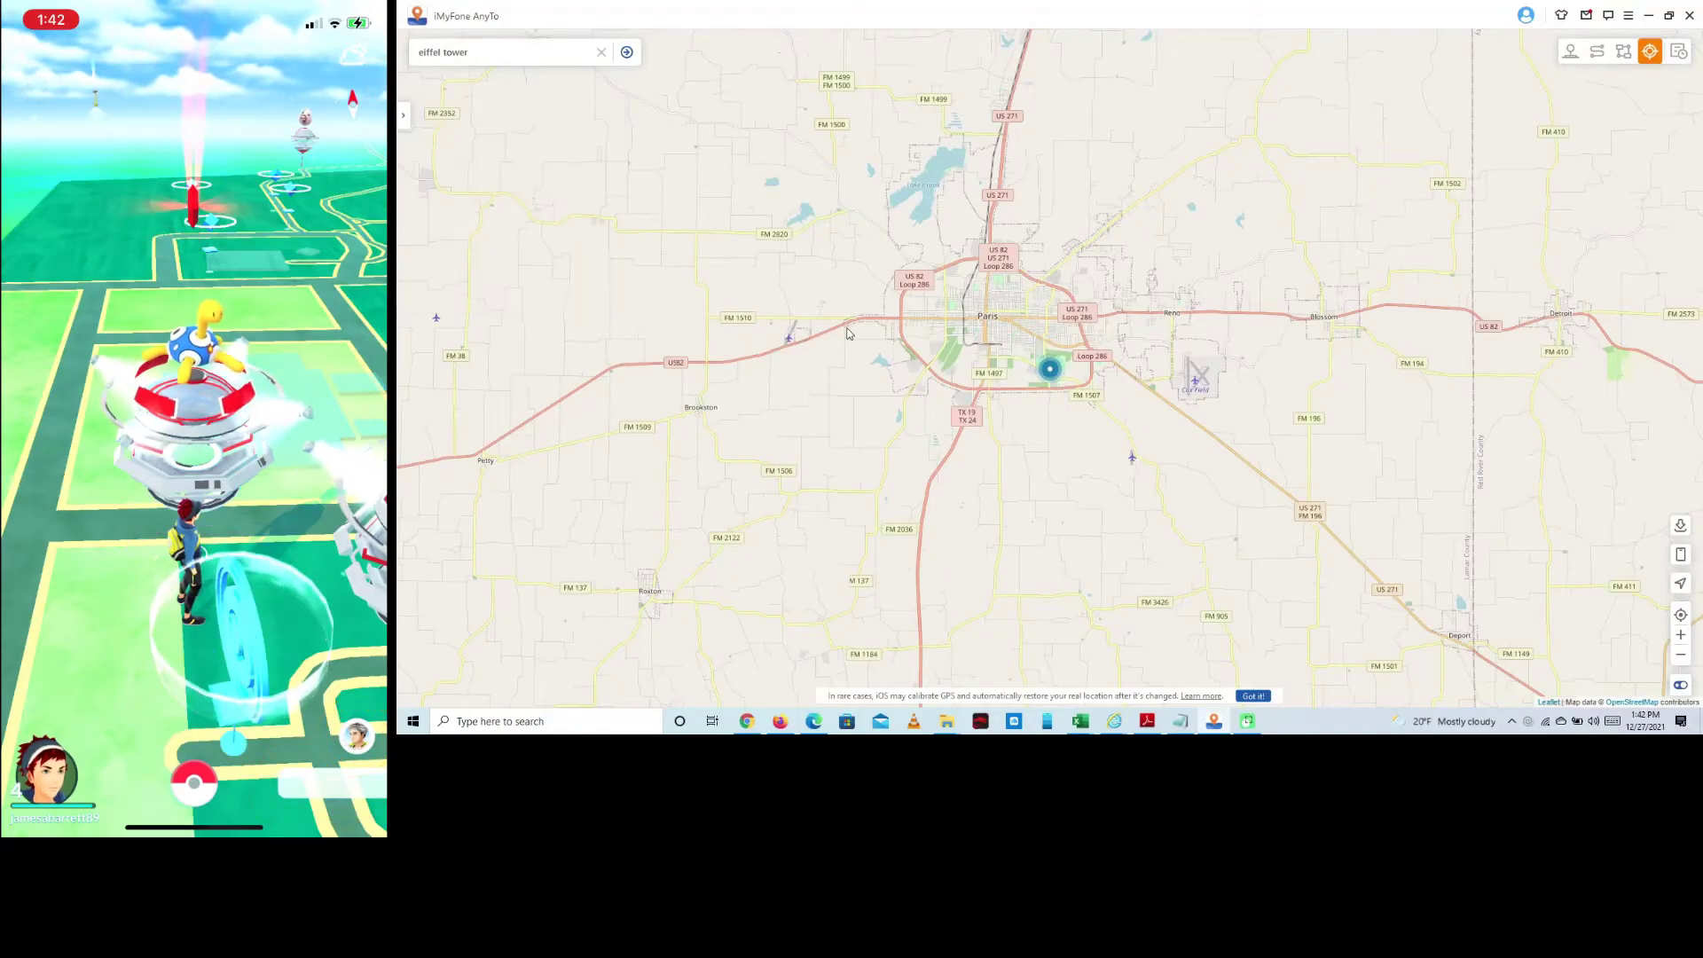